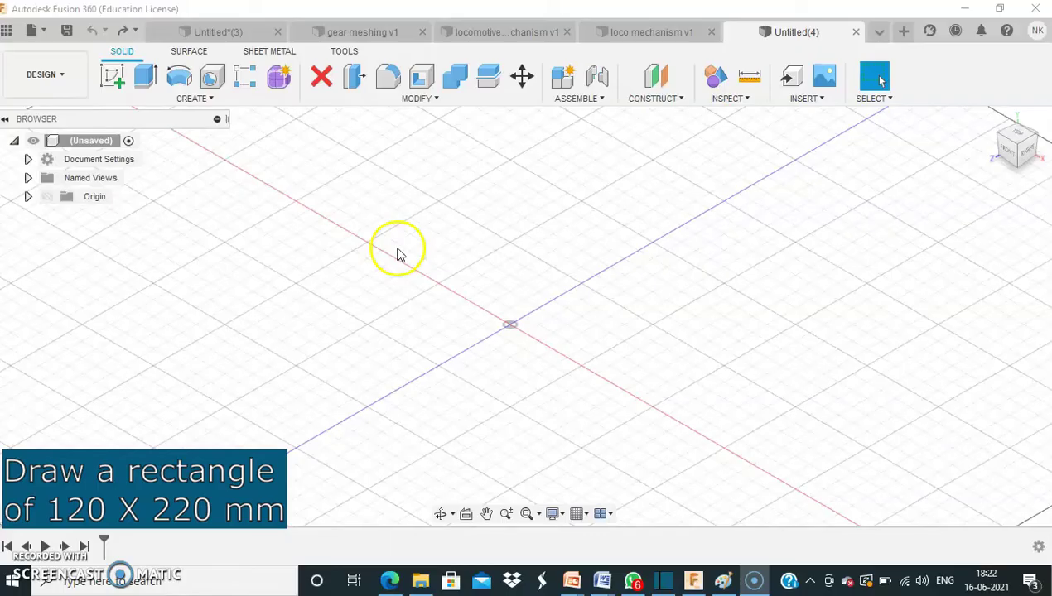
Step: Draw a 220 × 120 mm two-point rectangle in a new sketch on the front (XZ) plane
{"action": "left_click", "coordinate": [125, 93]}
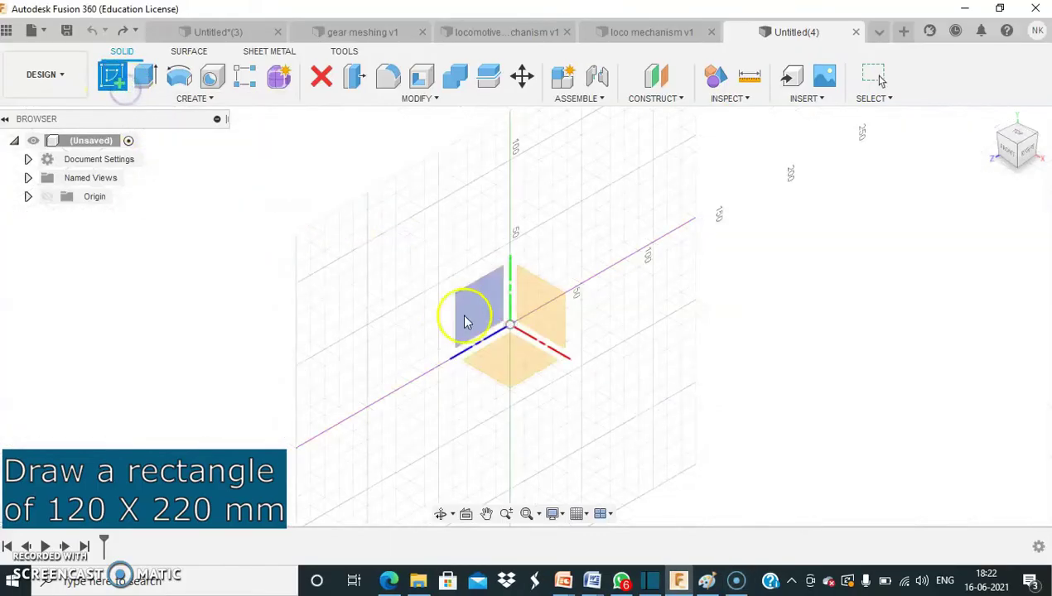
{"action": "left_click", "coordinate": [536, 313]}
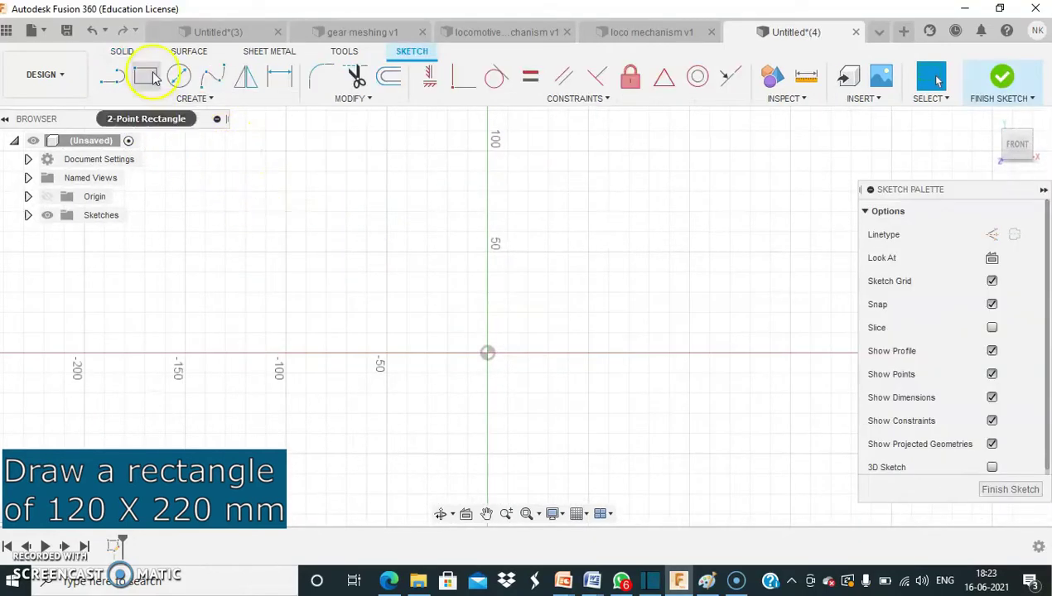
{"action": "left_click", "coordinate": [145, 75]}
{"action": "left_click", "coordinate": [286, 192]}
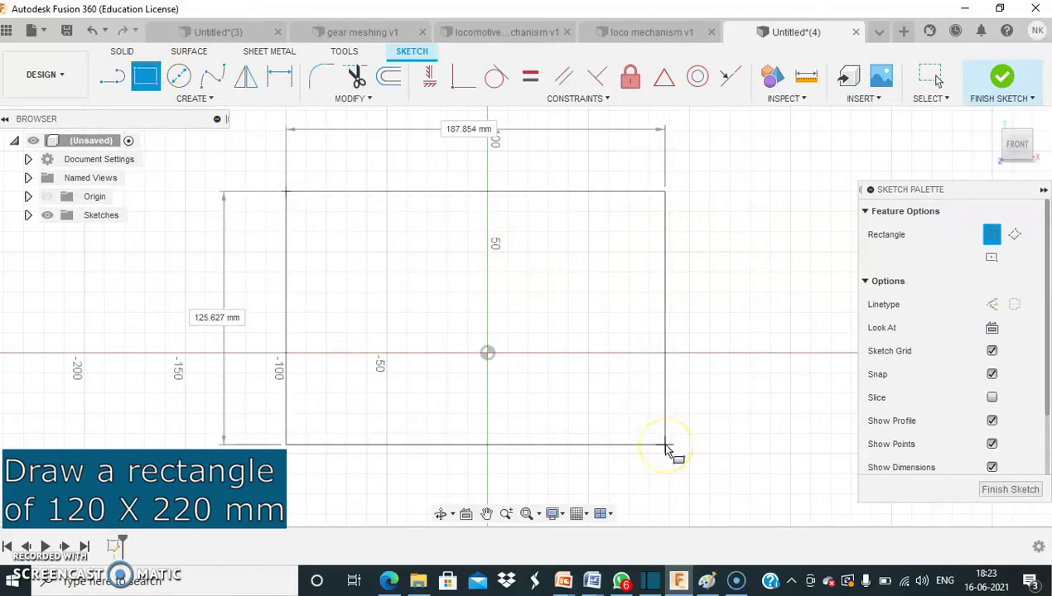
{"action": "type", "text": "120"}
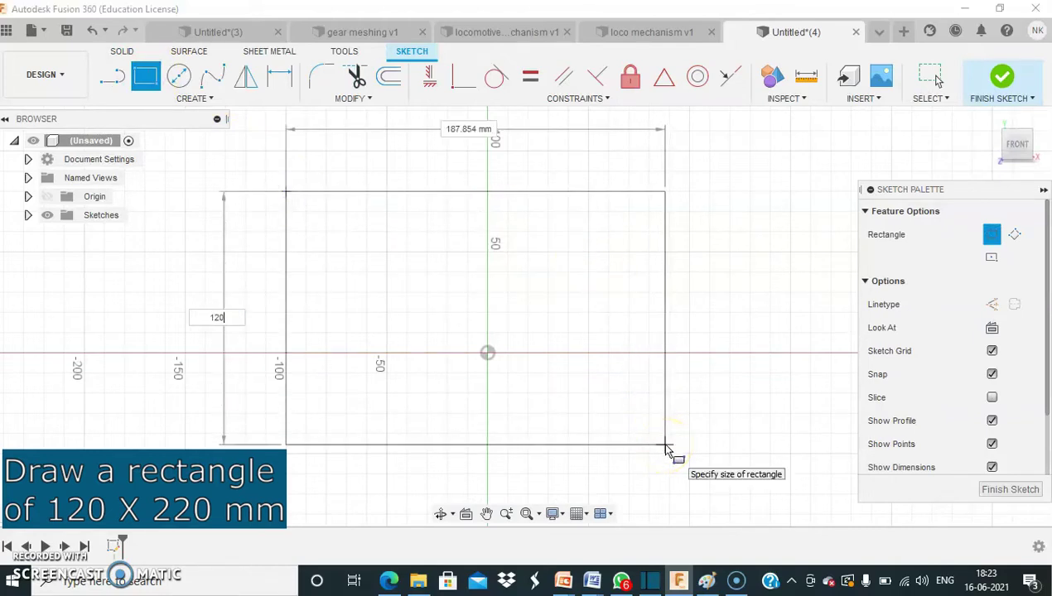
{"action": "key", "text": "Tab"}
{"action": "type", "text": "2"}
{"action": "key", "text": "Tab"}
{"action": "key", "text": "Return"}
{"action": "key", "text": "Escape"}
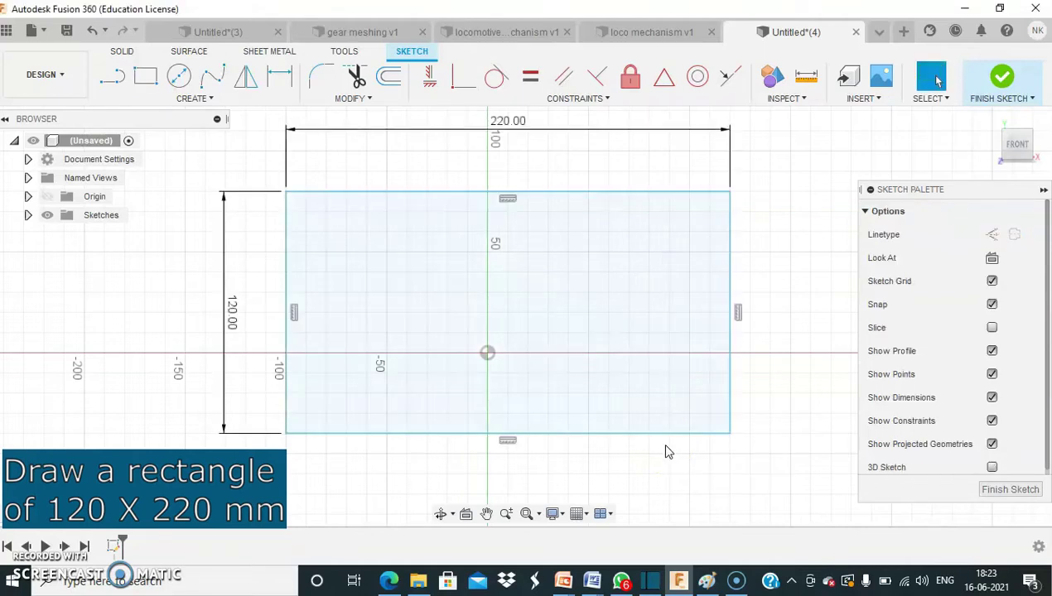
Step: Finish the sketch and extrude the rectangle profile 20 mm into a solid plate
{"action": "left_click", "coordinate": [1009, 79]}
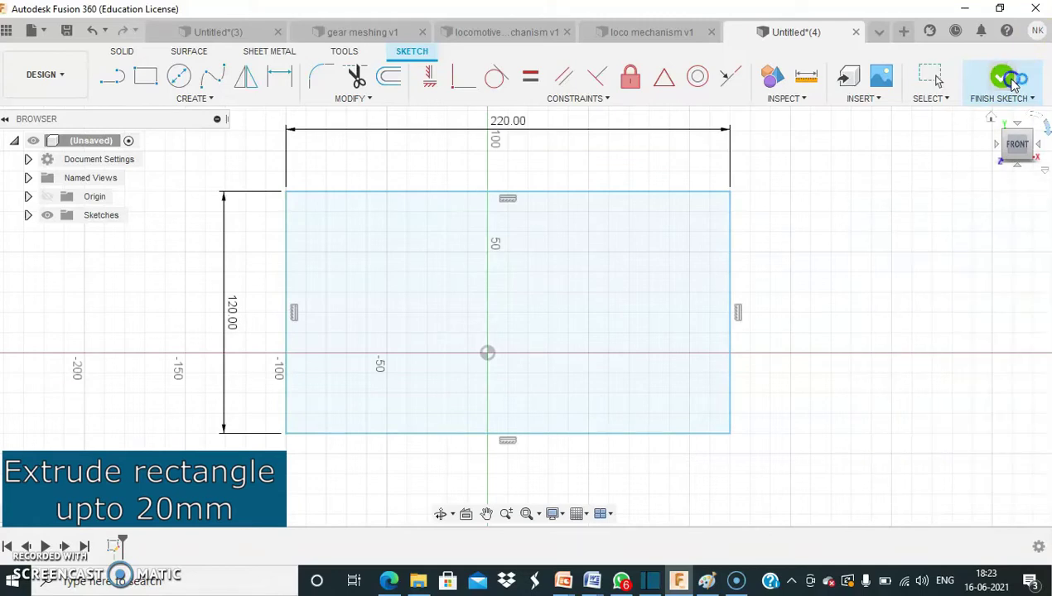
{"action": "left_click", "coordinate": [498, 237]}
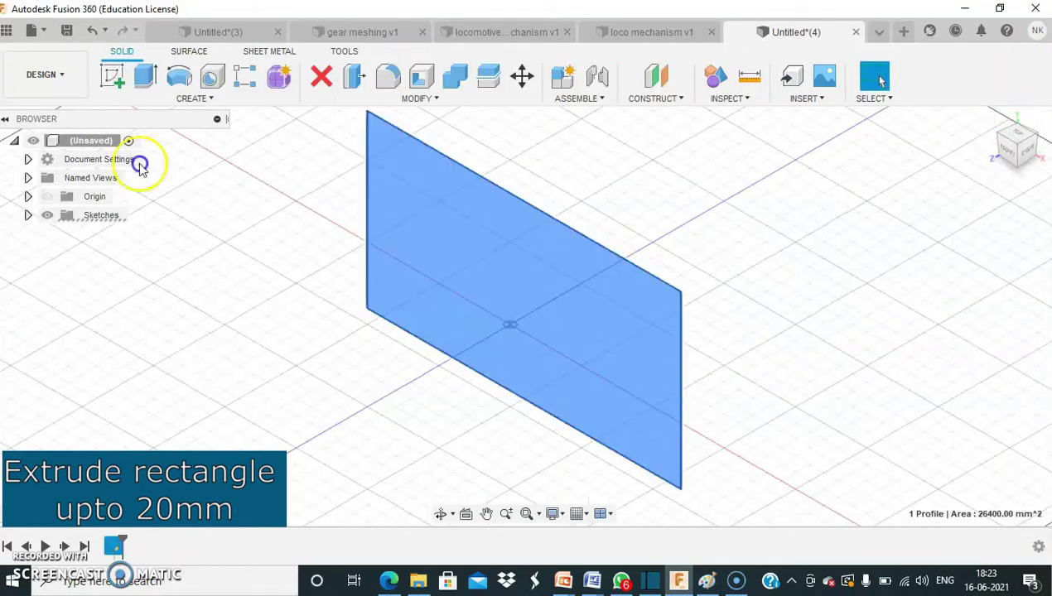
{"action": "left_click", "coordinate": [143, 77]}
{"action": "type", "text": "20"}
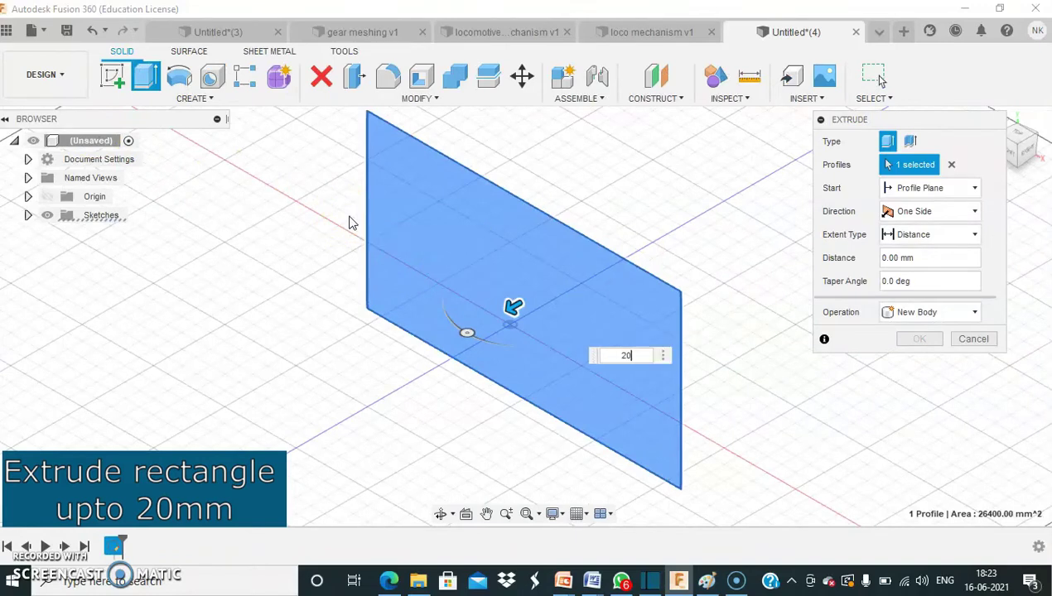
{"action": "key", "text": "Return"}
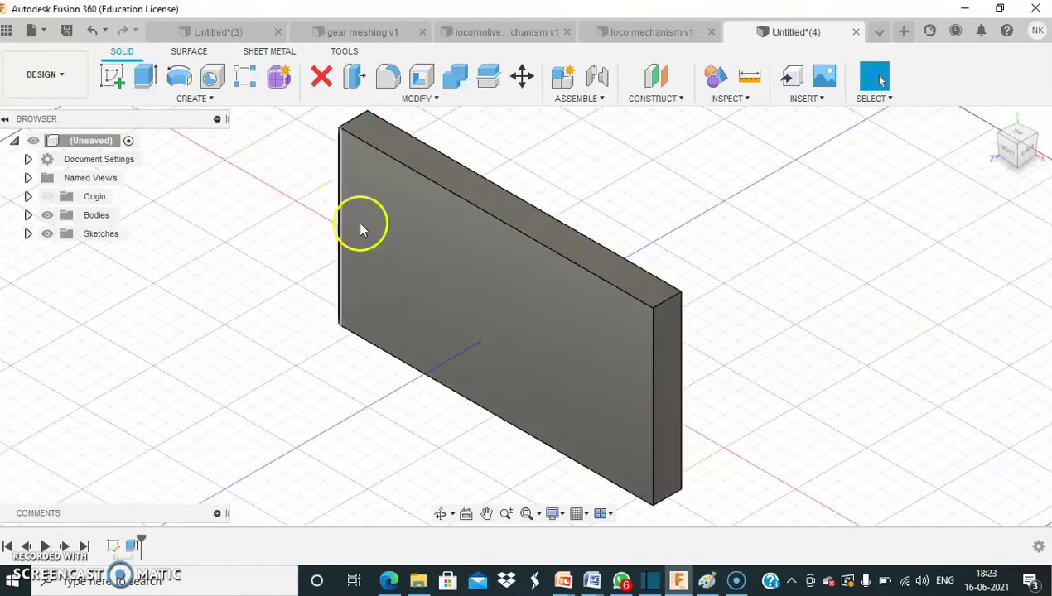
Step: Start a sketch on the plate's front face and draw two vertical construction lines across it
{"action": "left_click", "coordinate": [363, 237]}
{"action": "left_click", "coordinate": [114, 77]}
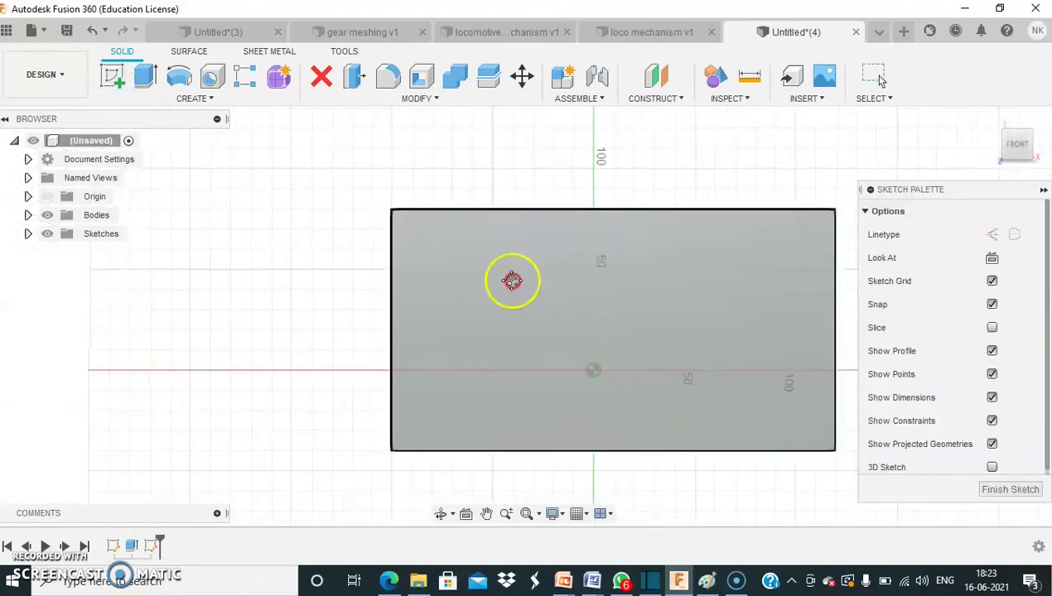
{"action": "left_click", "coordinate": [116, 81]}
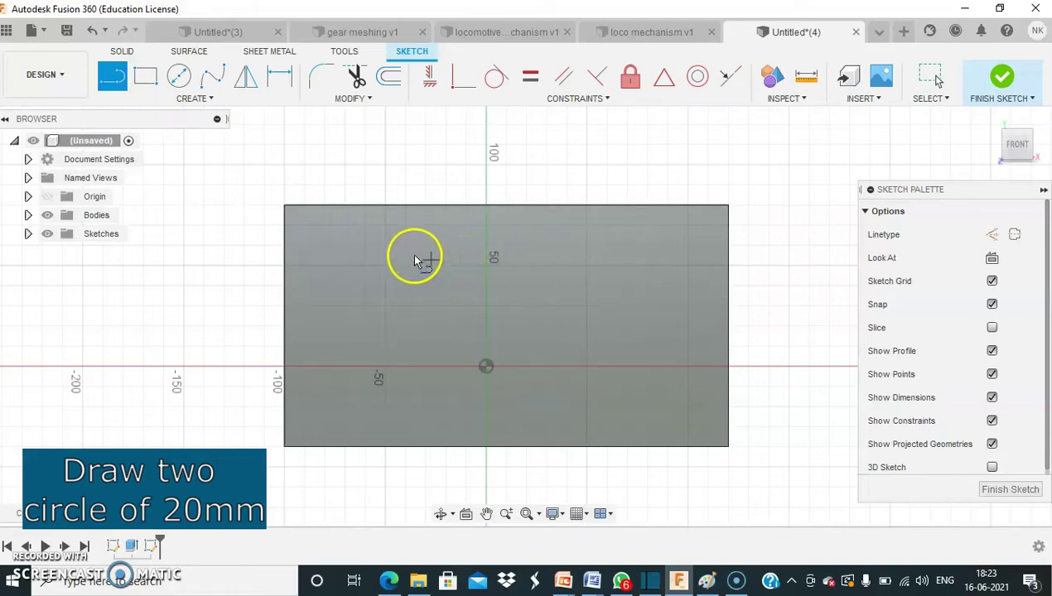
{"action": "left_click", "coordinate": [366, 144]}
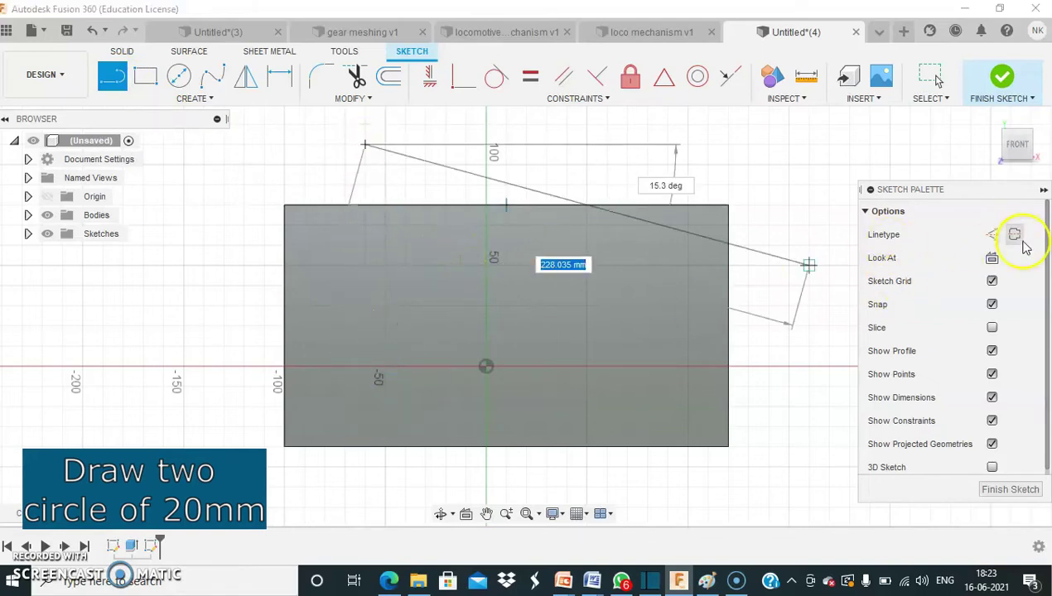
{"action": "left_click", "coordinate": [993, 235]}
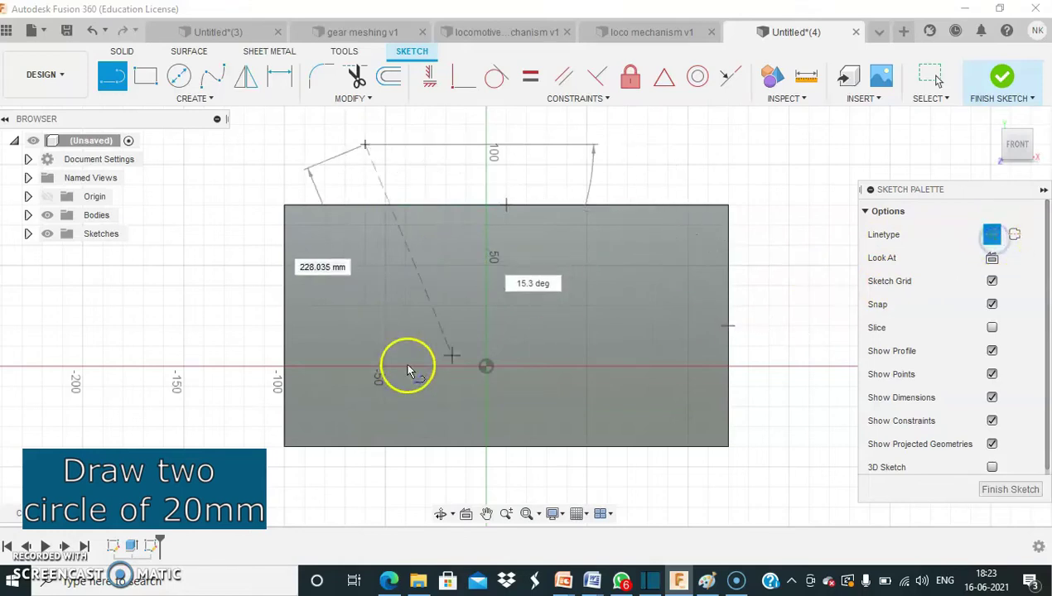
{"action": "left_click", "coordinate": [372, 514]}
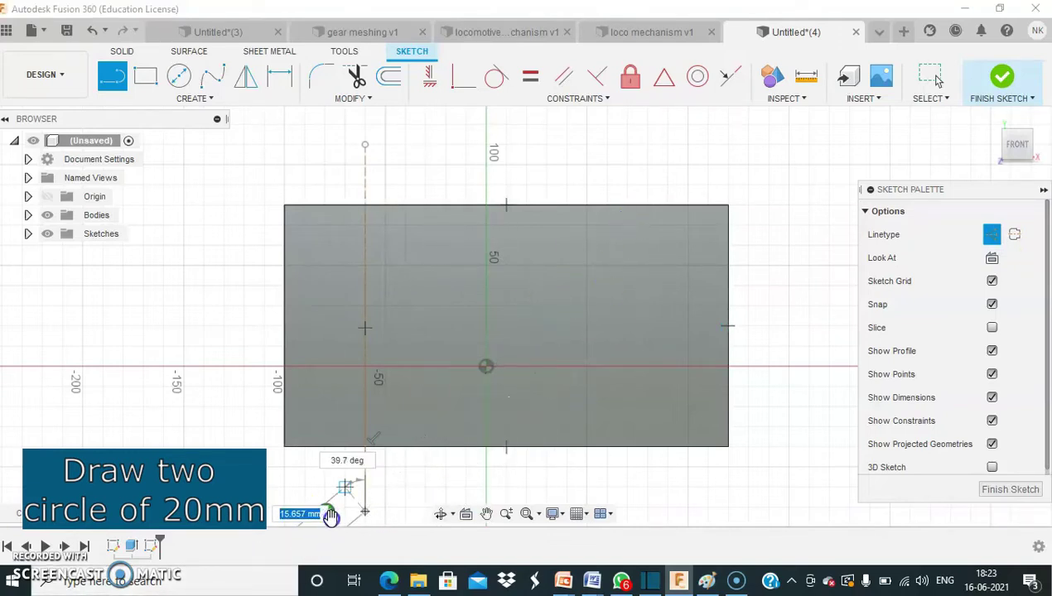
{"action": "key", "text": "Escape"}
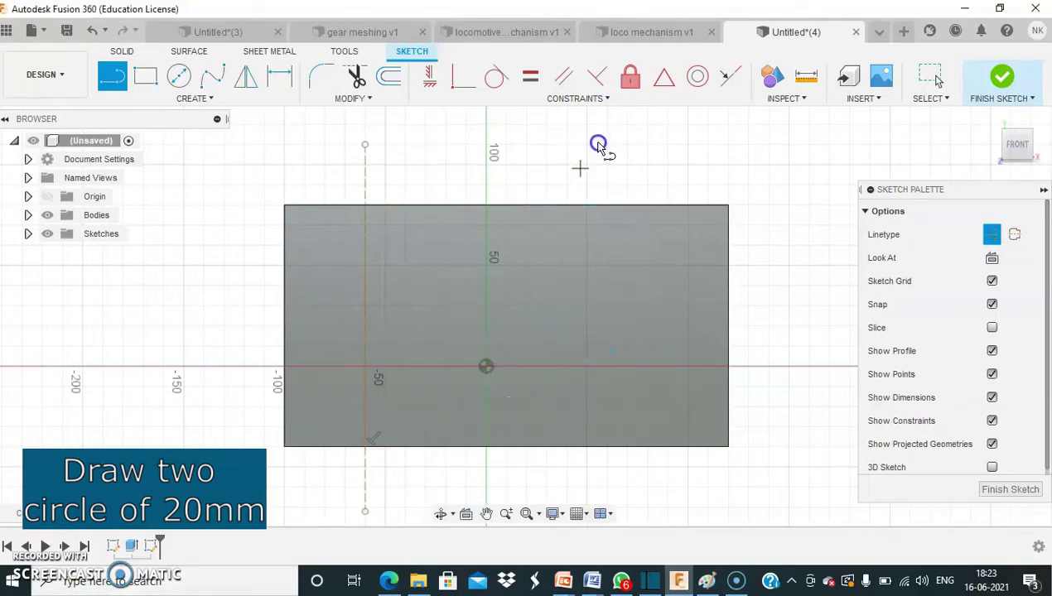
{"action": "left_click_drag", "start_coordinate": [616, 148], "coordinate": [623, 498]}
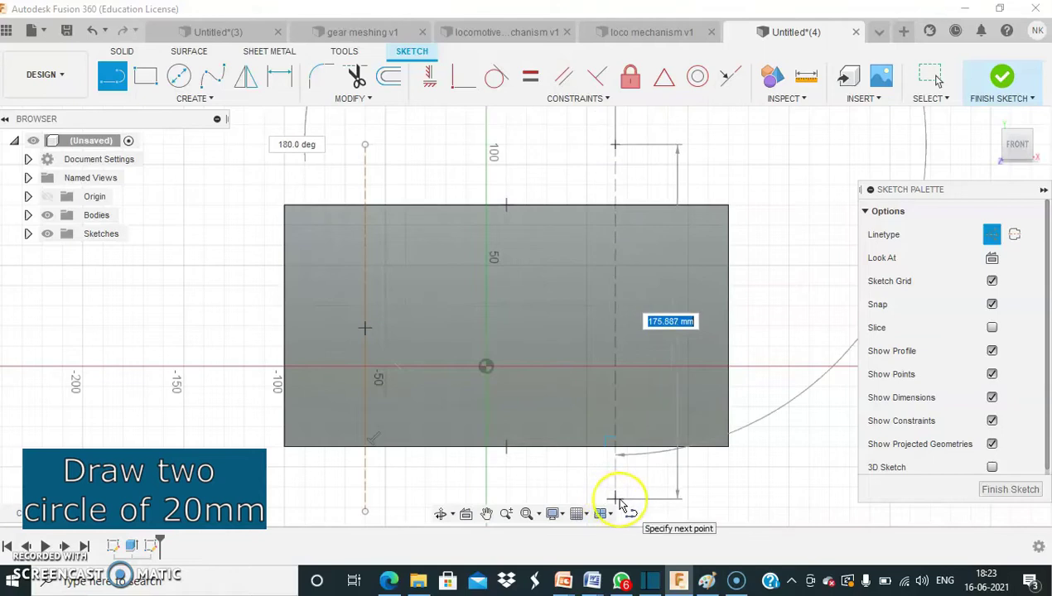
{"action": "left_click", "coordinate": [617, 500]}
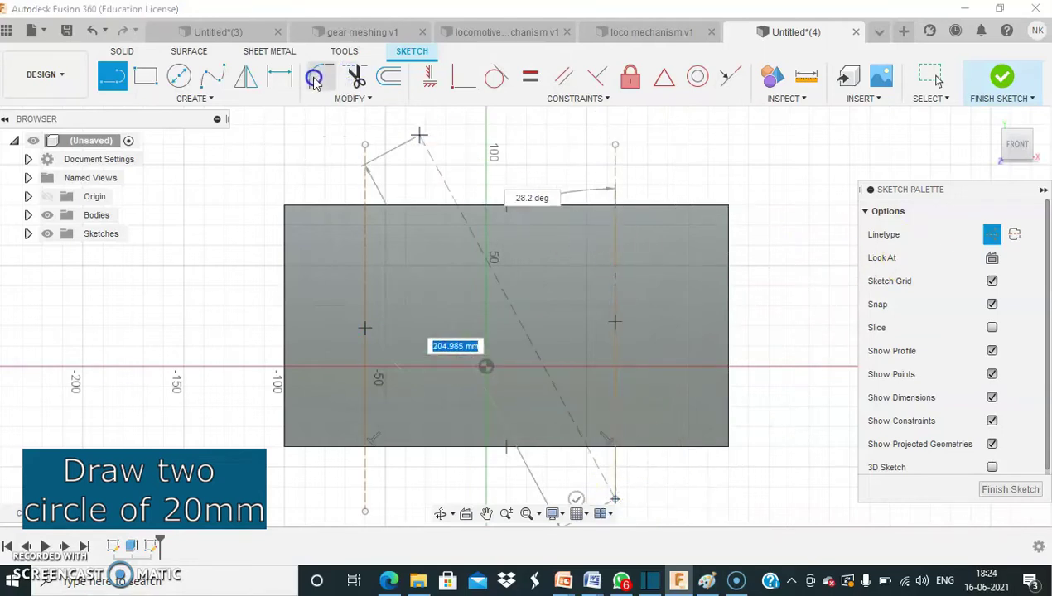
Step: Dimension the construction lines 100 mm apart, the left one 60 mm from the plate's left edge
{"action": "left_click", "coordinate": [281, 78]}
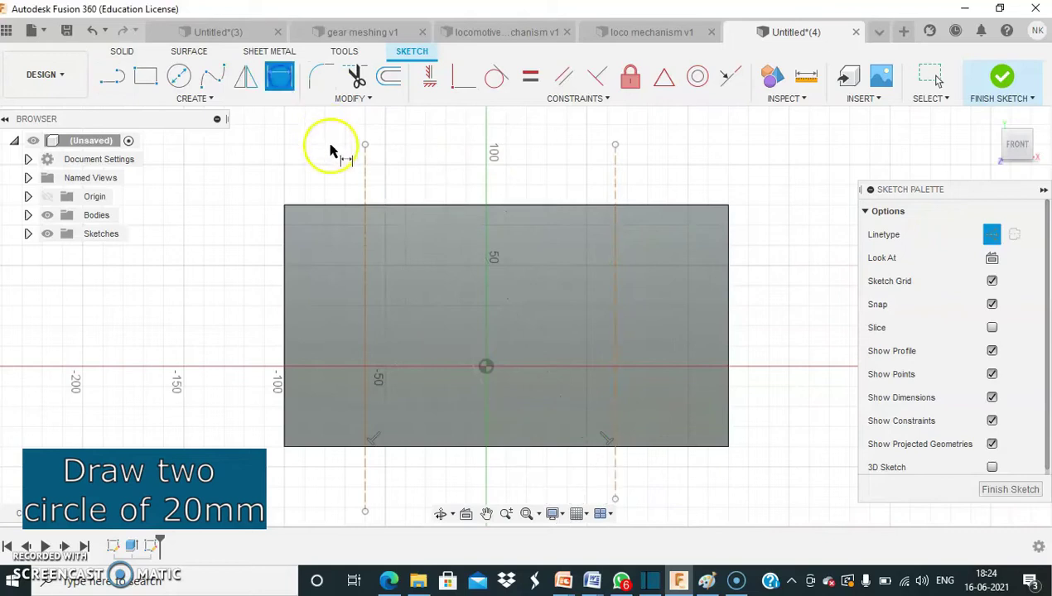
{"action": "left_click", "coordinate": [365, 183]}
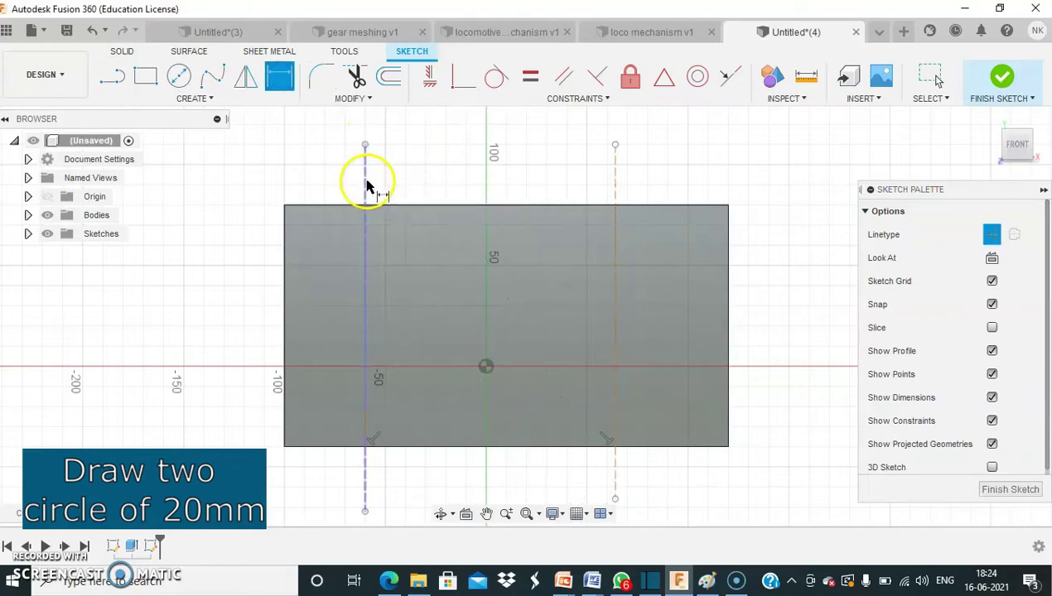
{"action": "left_click", "coordinate": [616, 202]}
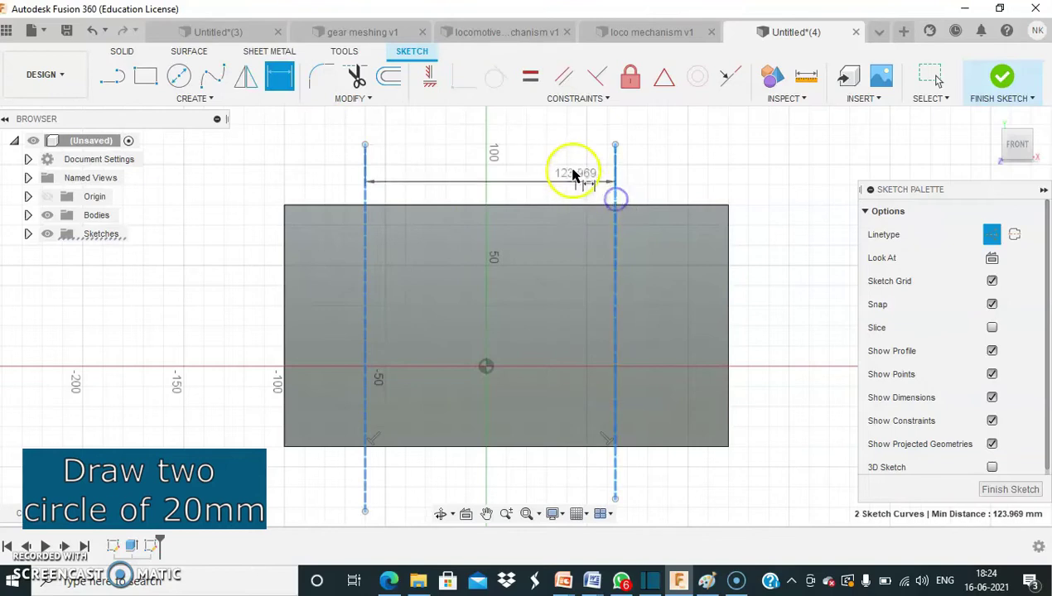
{"action": "left_click", "coordinate": [568, 166]}
{"action": "type", "text": "100"}
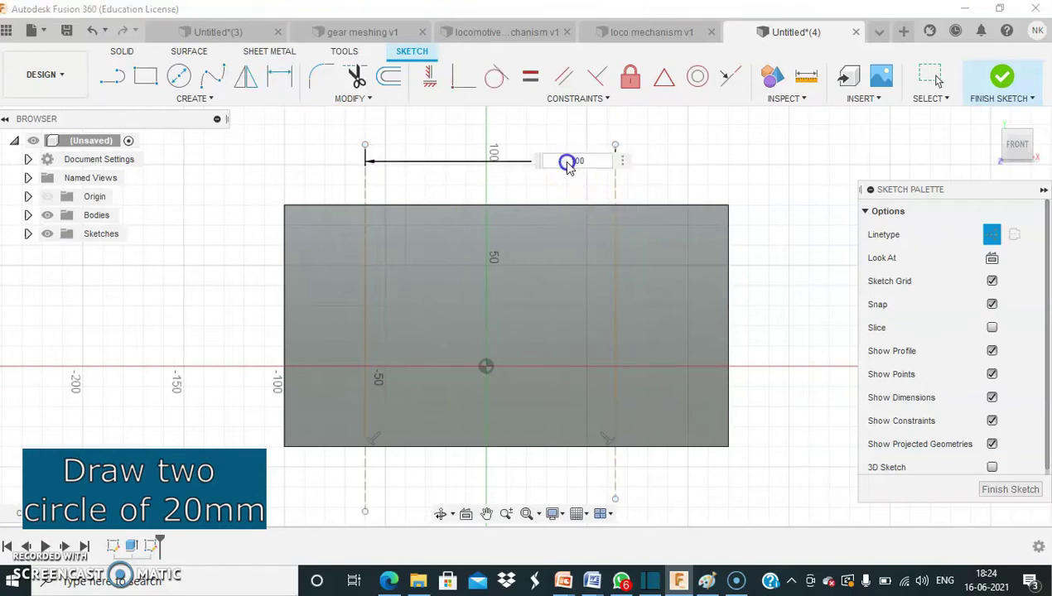
{"action": "key", "text": "Return"}
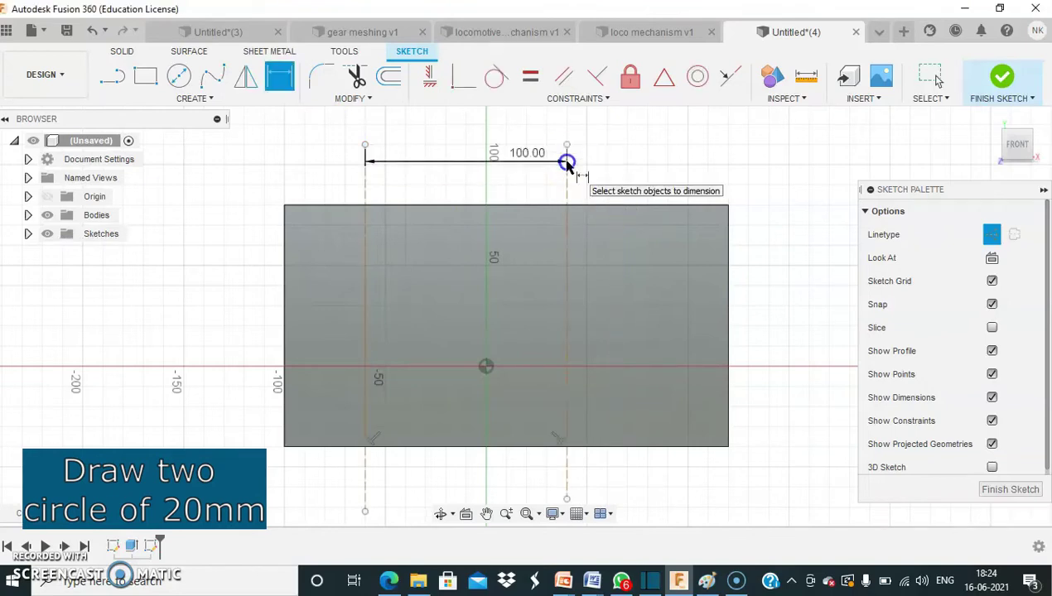
{"action": "left_click", "coordinate": [284, 282]}
{"action": "left_click", "coordinate": [364, 289]}
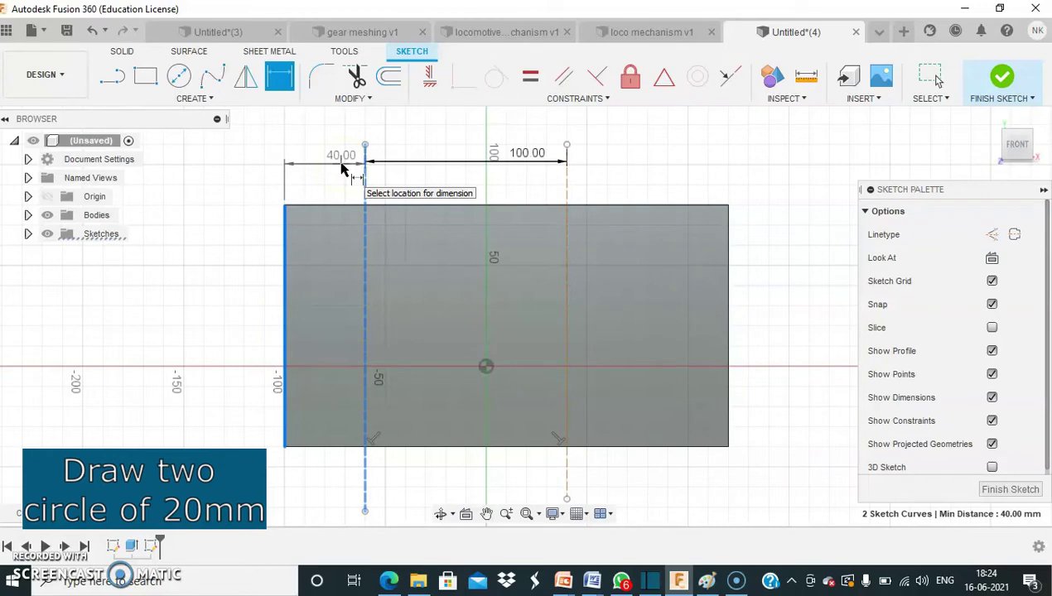
{"action": "left_click", "coordinate": [342, 166]}
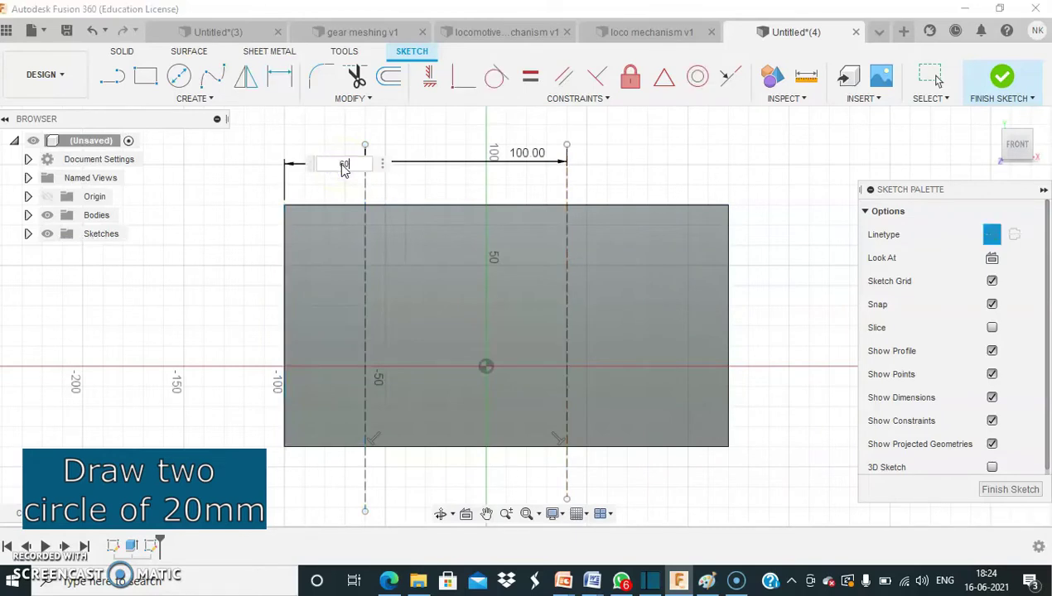
{"action": "key", "text": "Return"}
{"action": "left_click", "coordinate": [404, 265]}
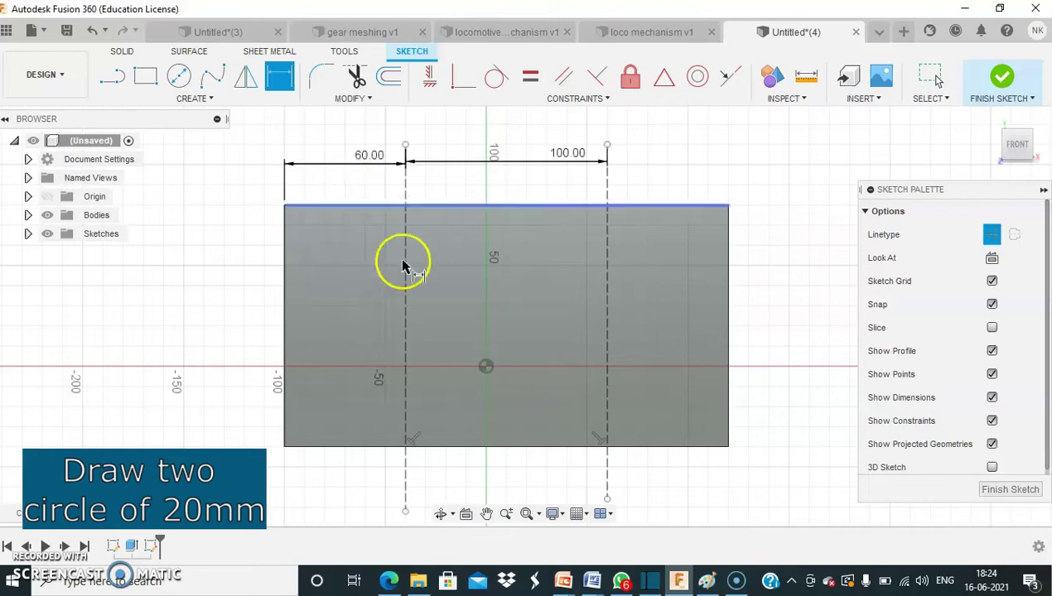
{"action": "left_click", "coordinate": [183, 84]}
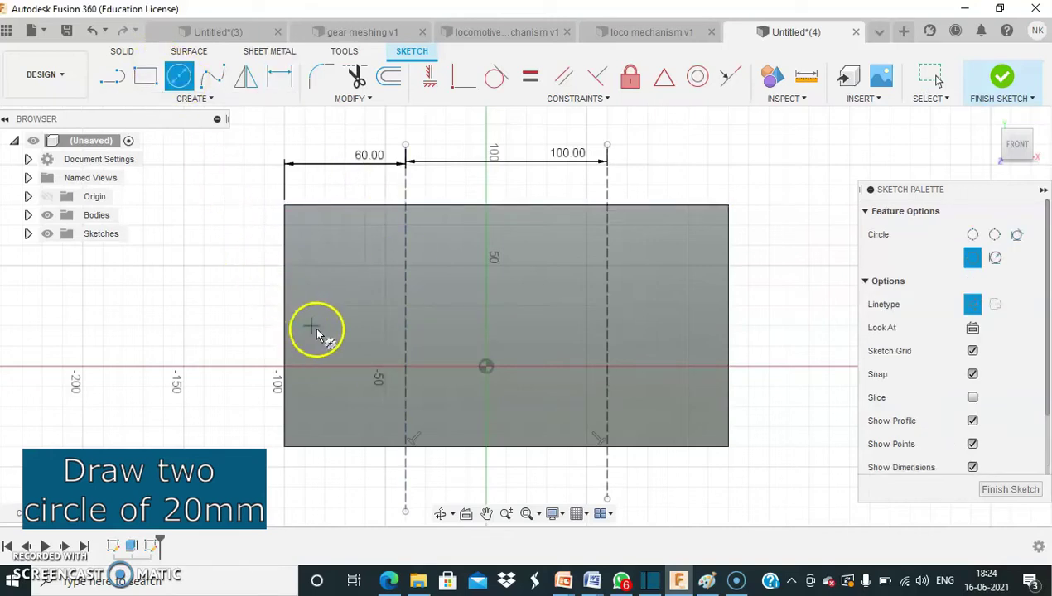
Step: Draw 20 mm diameter circles on the left and right construction lines, then finish the sketch
{"action": "left_click", "coordinate": [406, 330]}
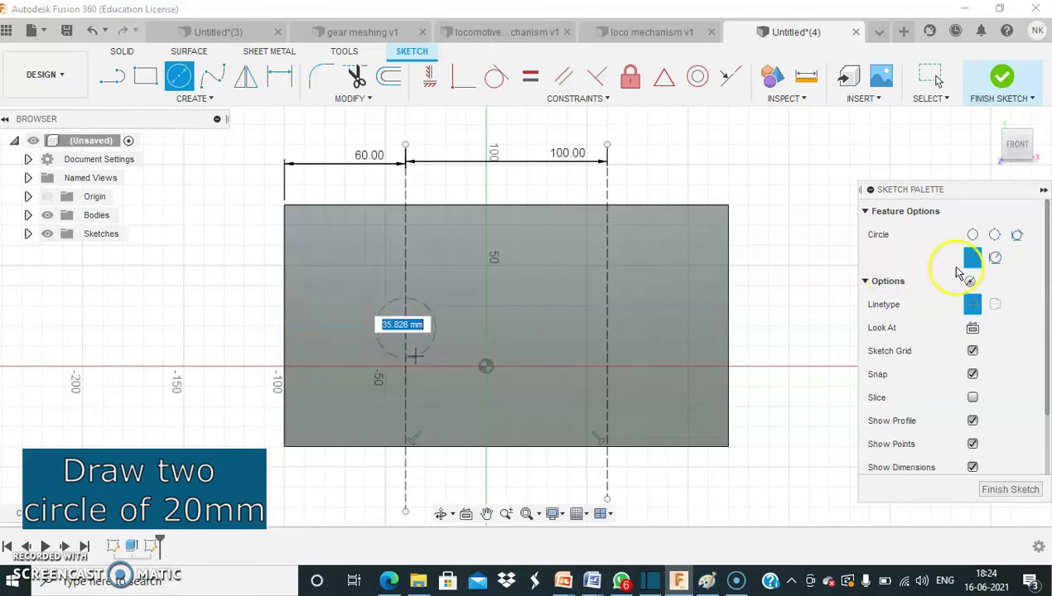
{"action": "left_click", "coordinate": [972, 303]}
{"action": "type", "text": "20"}
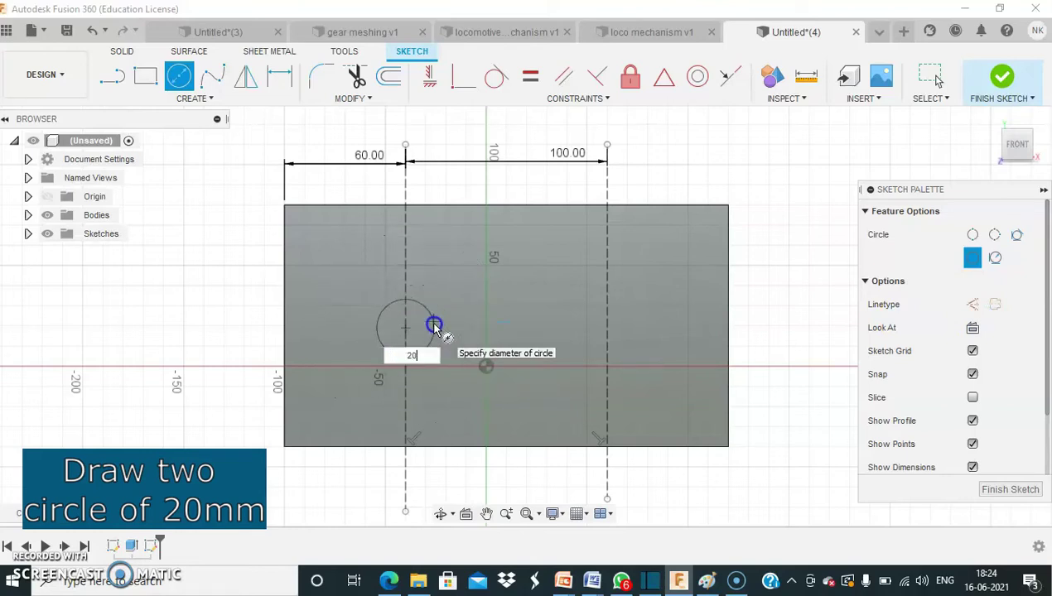
{"action": "key", "text": "Return"}
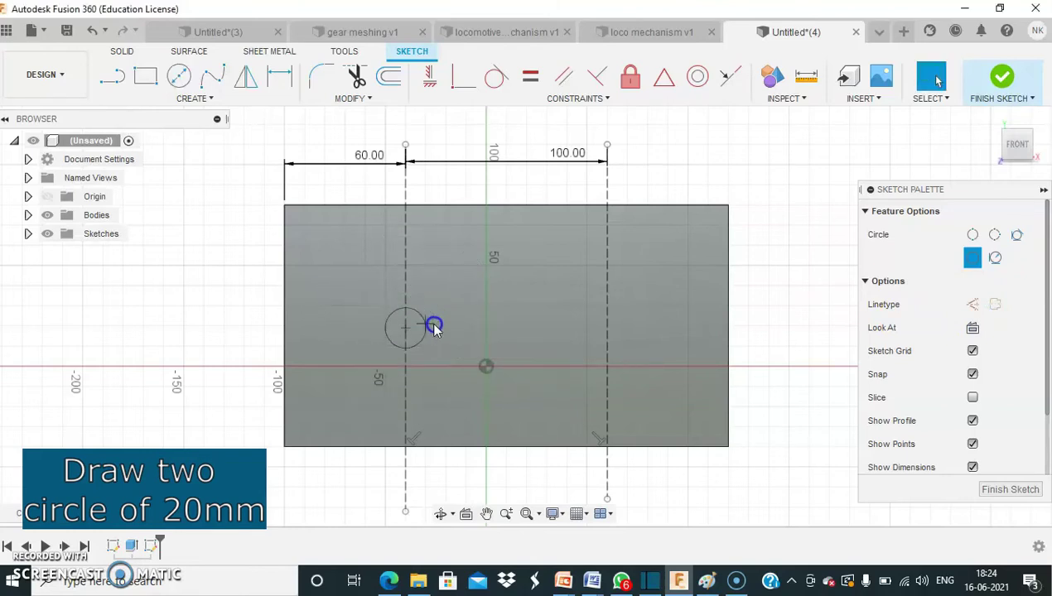
{"action": "key", "text": "Escape"}
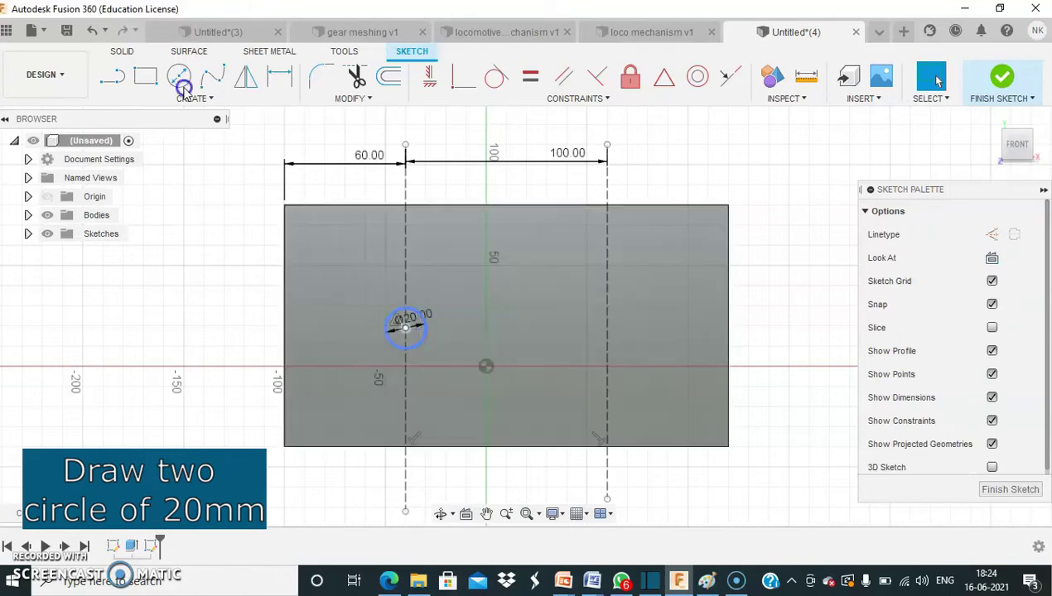
{"action": "left_click", "coordinate": [177, 80]}
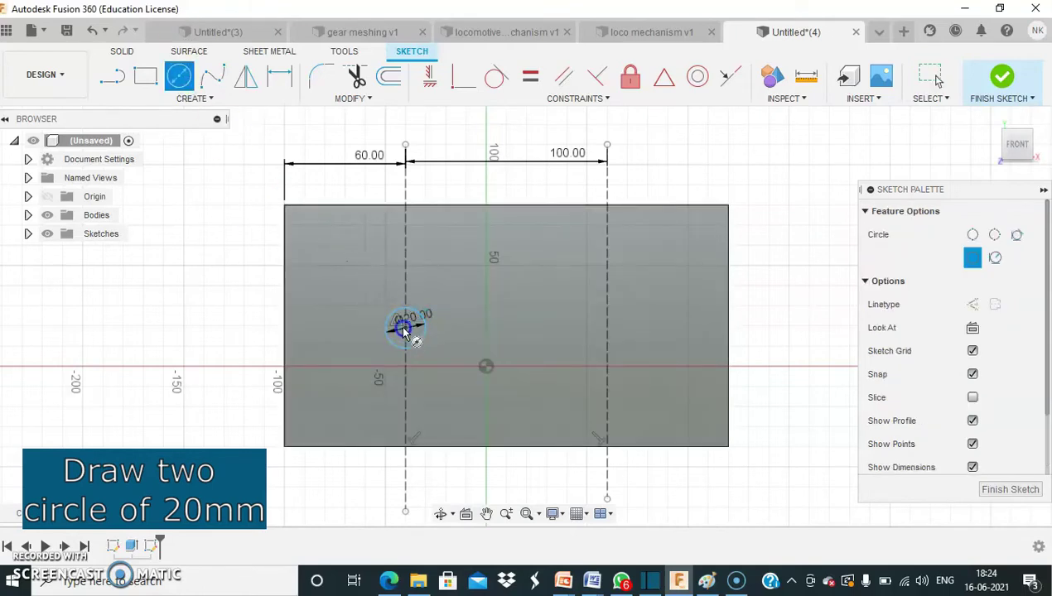
{"action": "left_click", "coordinate": [610, 331]}
{"action": "type", "text": "20"}
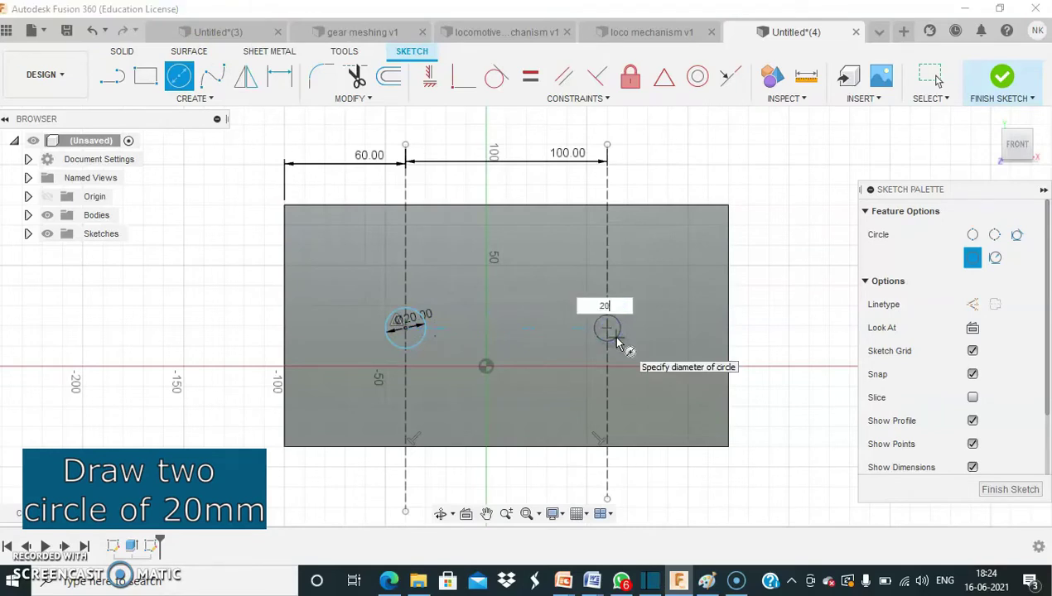
{"action": "key", "text": "Return"}
{"action": "key", "text": "Escape"}
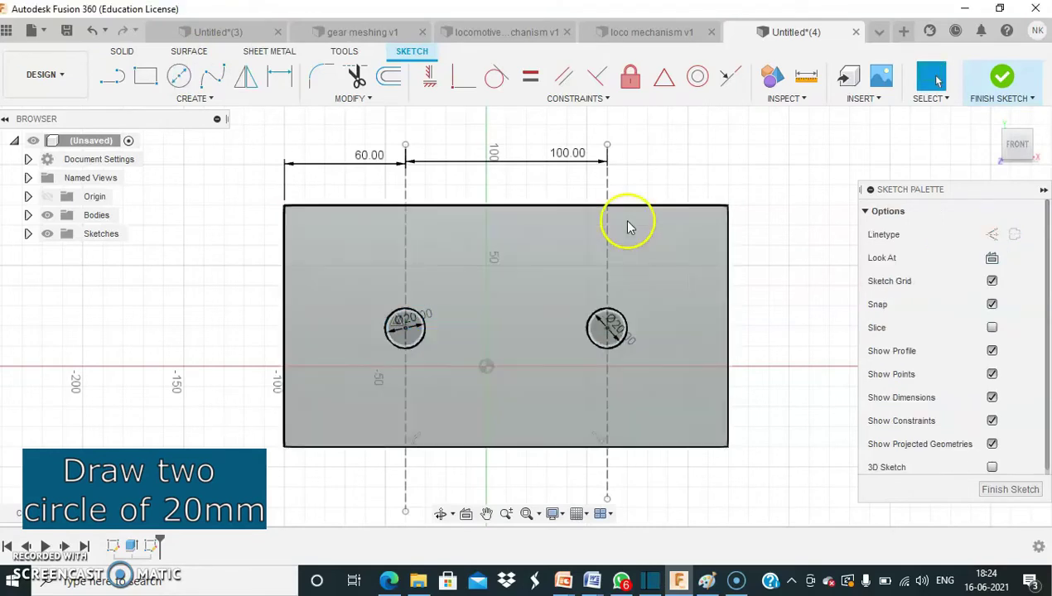
{"action": "left_click", "coordinate": [1003, 77]}
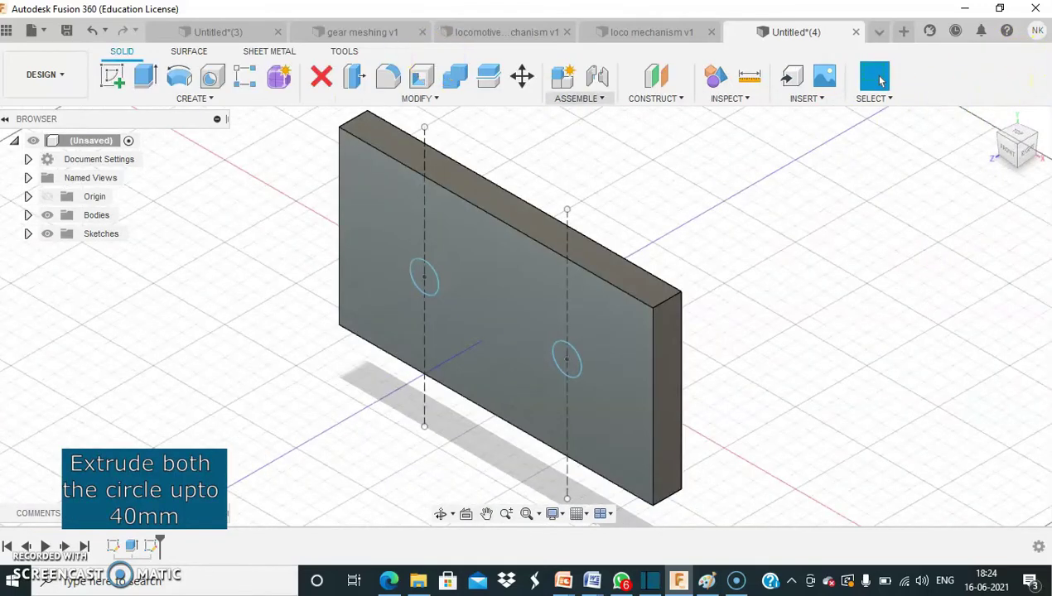
Step: Extrude both 20 mm circle profiles 40 mm as pins joined to the plate
{"action": "left_click", "coordinate": [145, 76]}
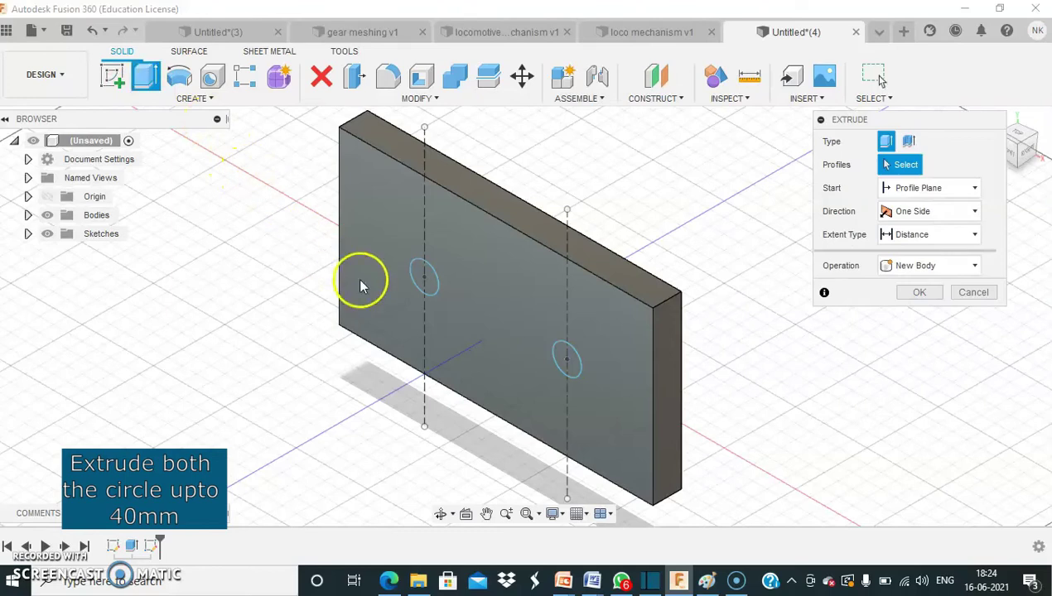
{"action": "left_click", "coordinate": [423, 279]}
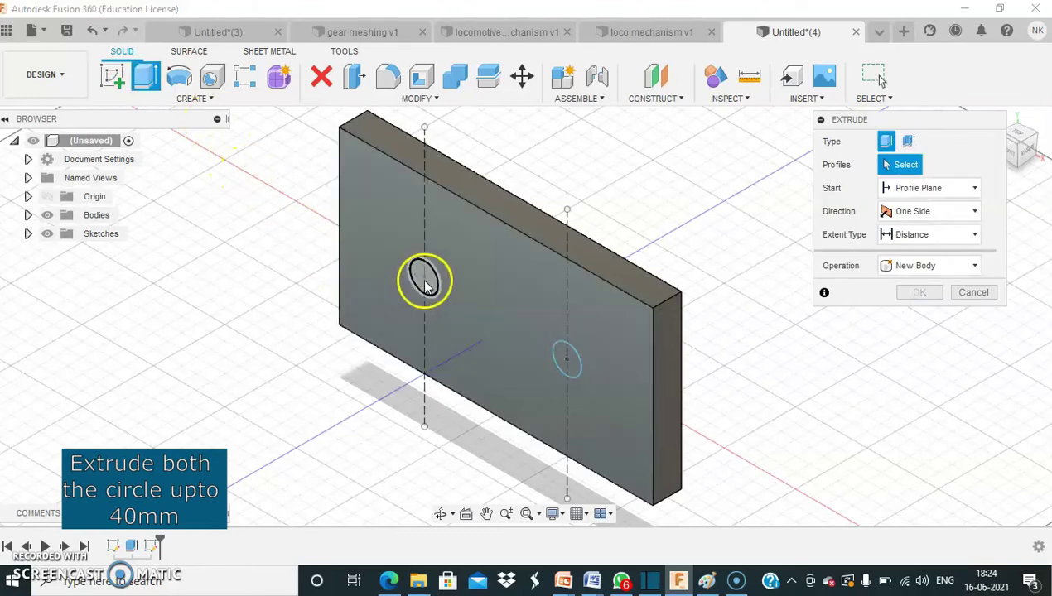
{"action": "left_click", "coordinate": [566, 361]}
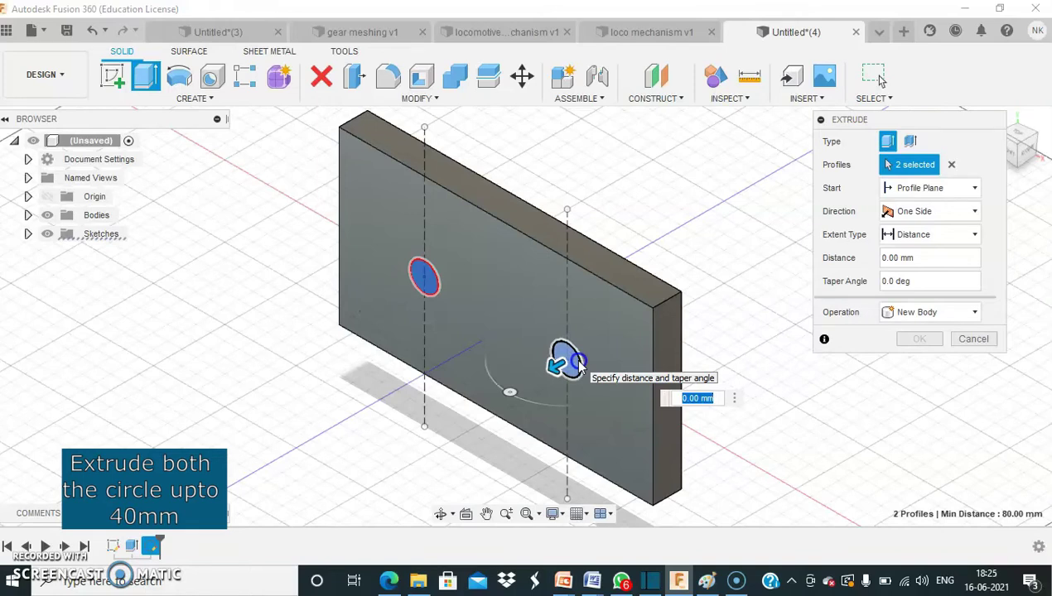
{"action": "type", "text": "40"}
{"action": "key", "text": "Return"}
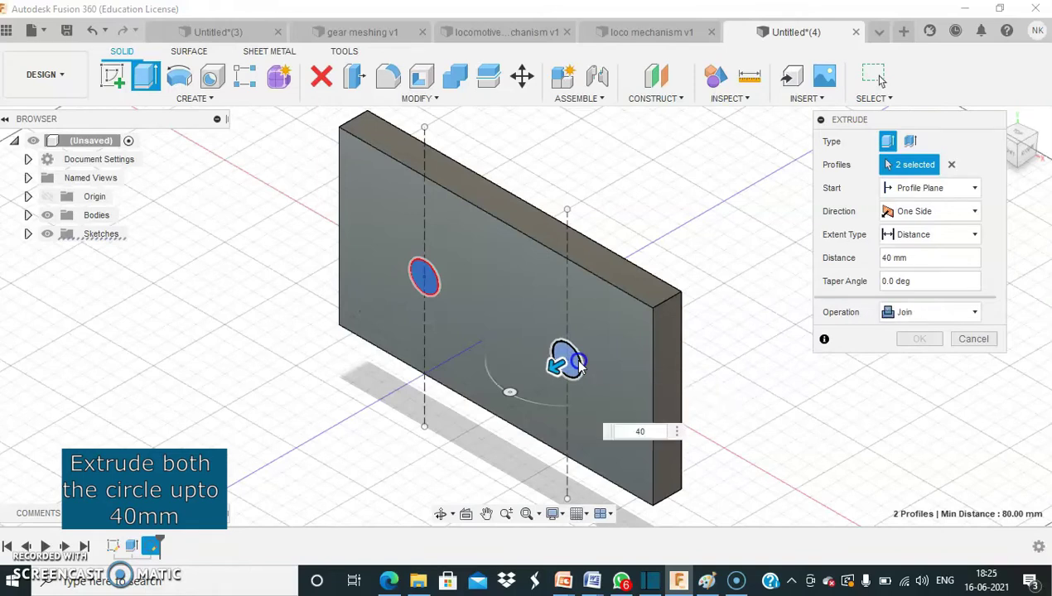
{"action": "key", "text": "Return"}
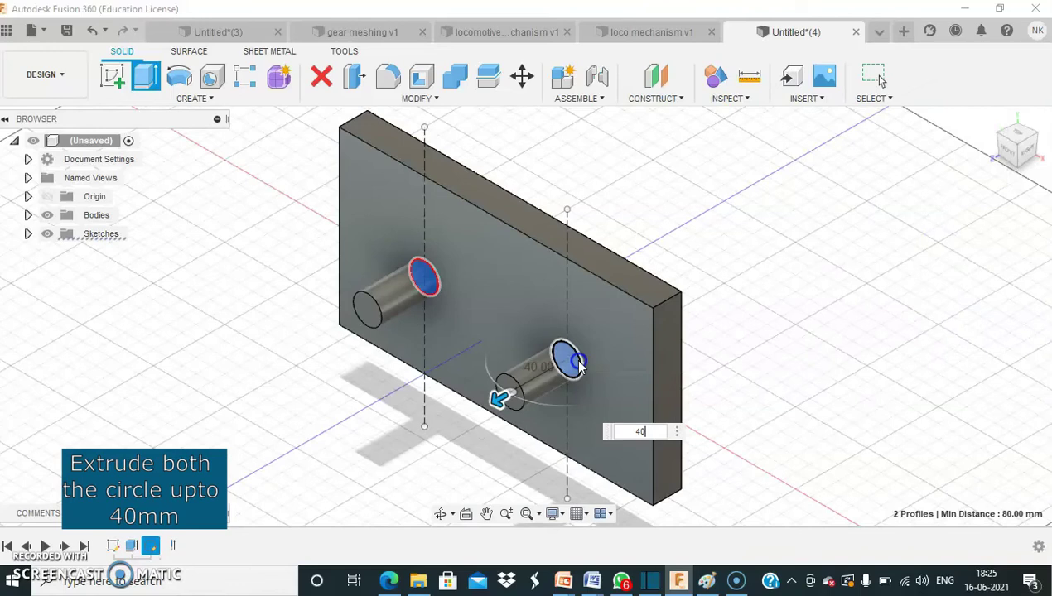
Step: Create a spur gear with module 5, 20 teeth, 1.5 mm root fillet and 30 mm thickness
{"action": "left_click", "coordinate": [214, 99]}
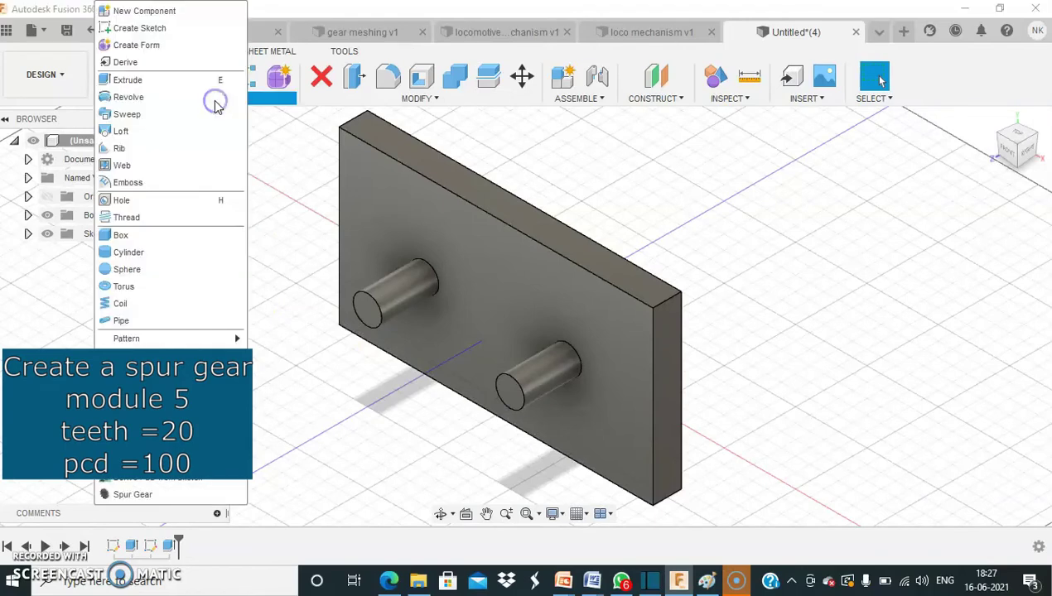
{"action": "left_click", "coordinate": [166, 494]}
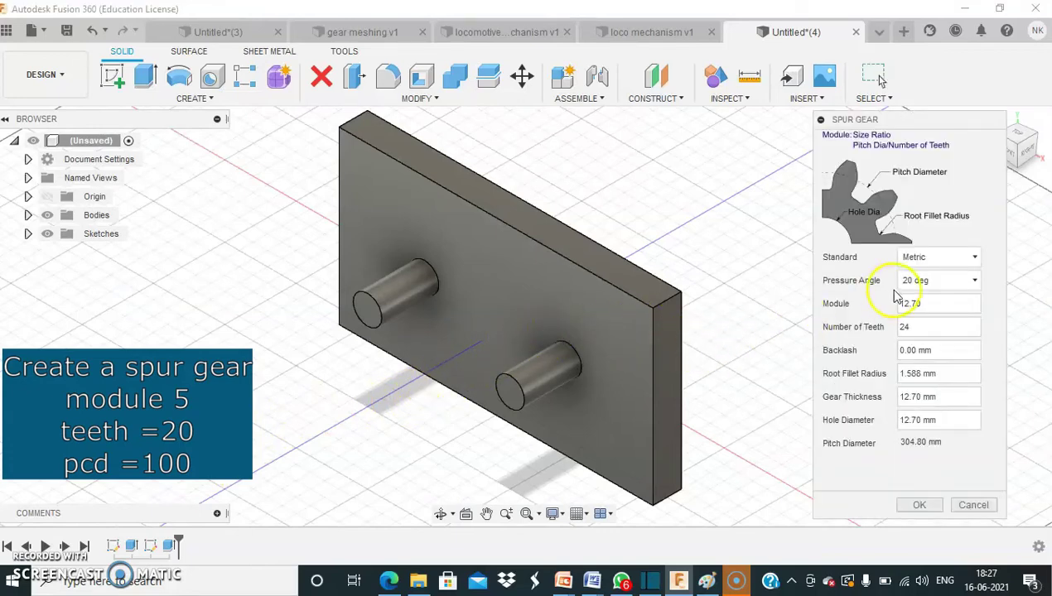
{"action": "left_click", "coordinate": [928, 303]}
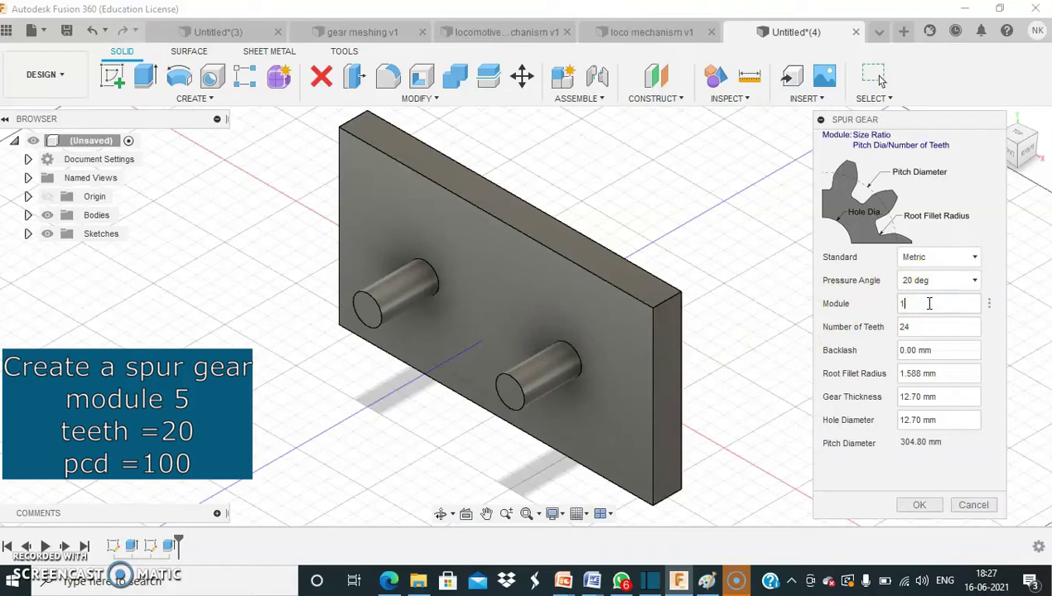
{"action": "key", "text": "BackSpace"}
{"action": "type", "text": "5"}
{"action": "left_click", "coordinate": [940, 326]}
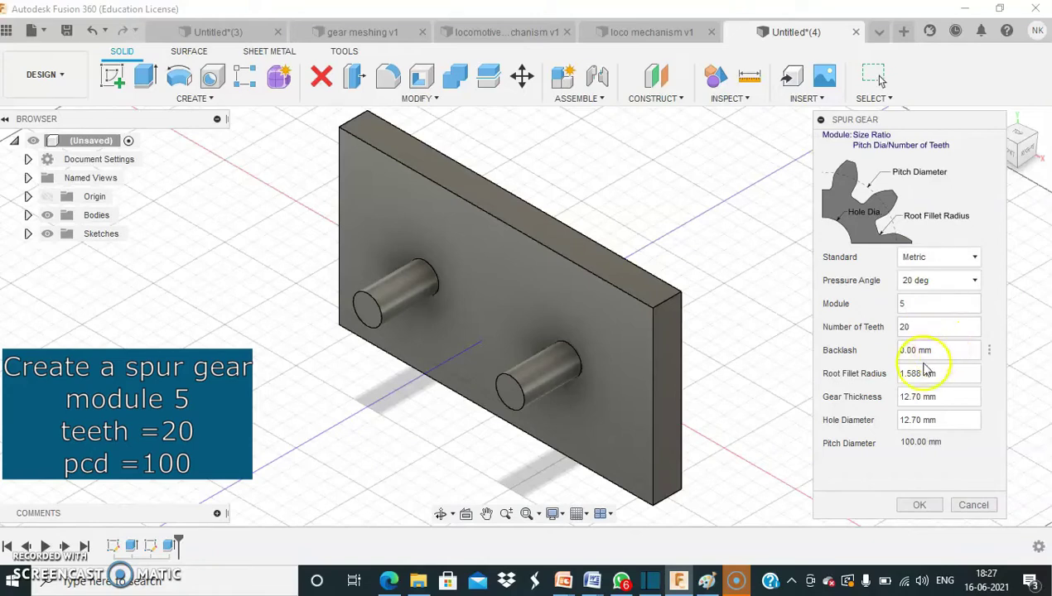
{"action": "mouse_move", "coordinate": [938, 374]}
{"action": "type", "text": "0"}
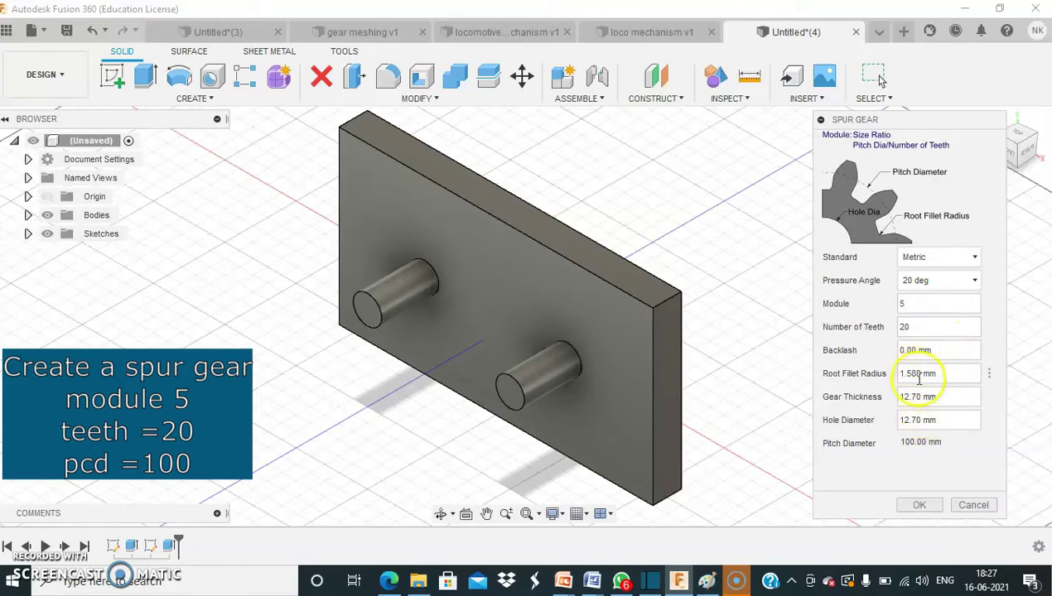
{"action": "left_click_drag", "start_coordinate": [915, 373], "coordinate": [925, 375]}
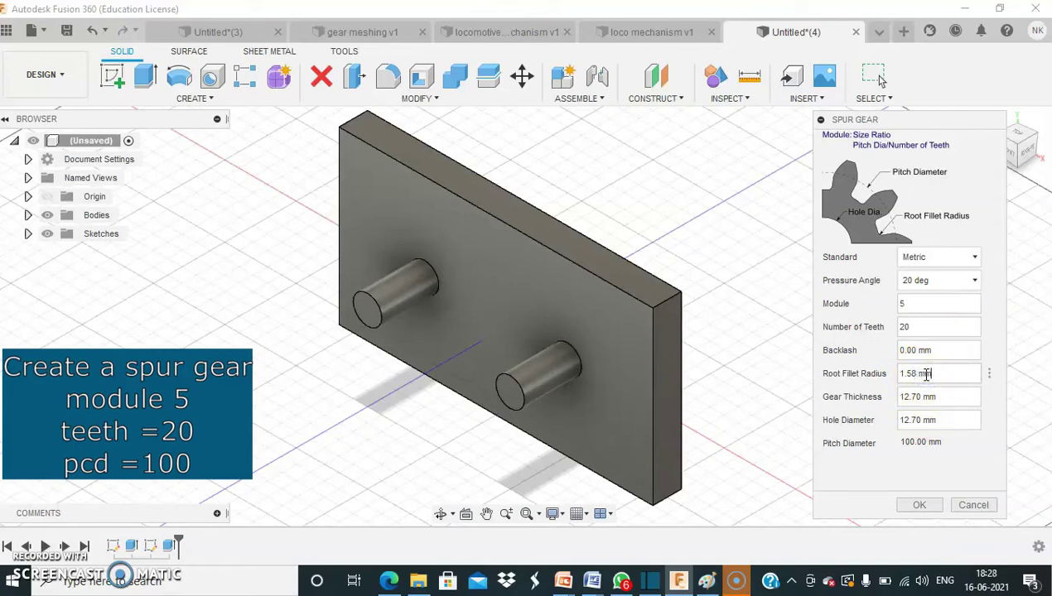
{"action": "key", "text": "BackSpace"}
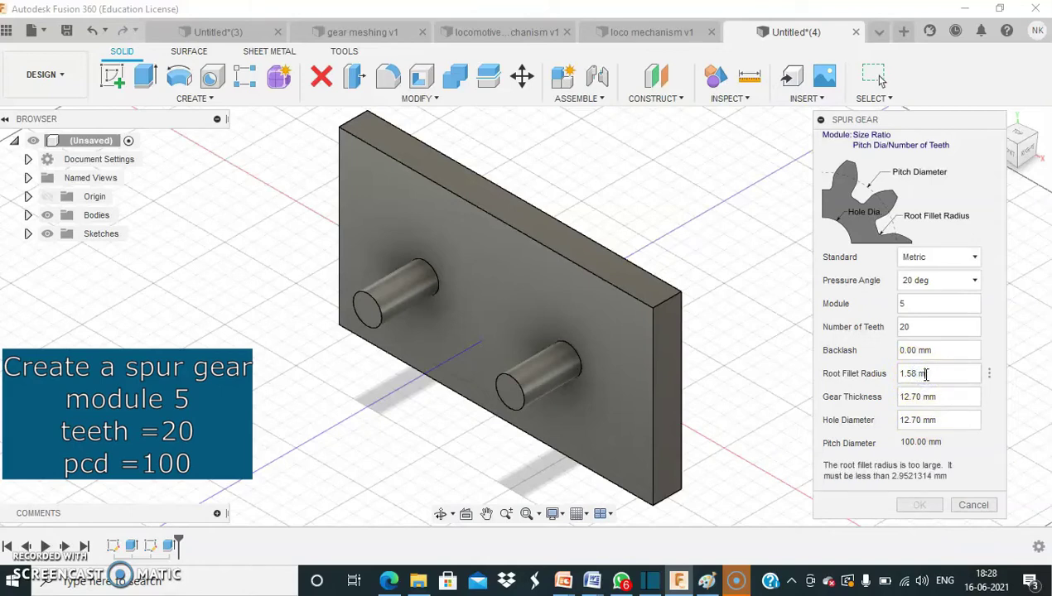
{"action": "type", "text": "m"}
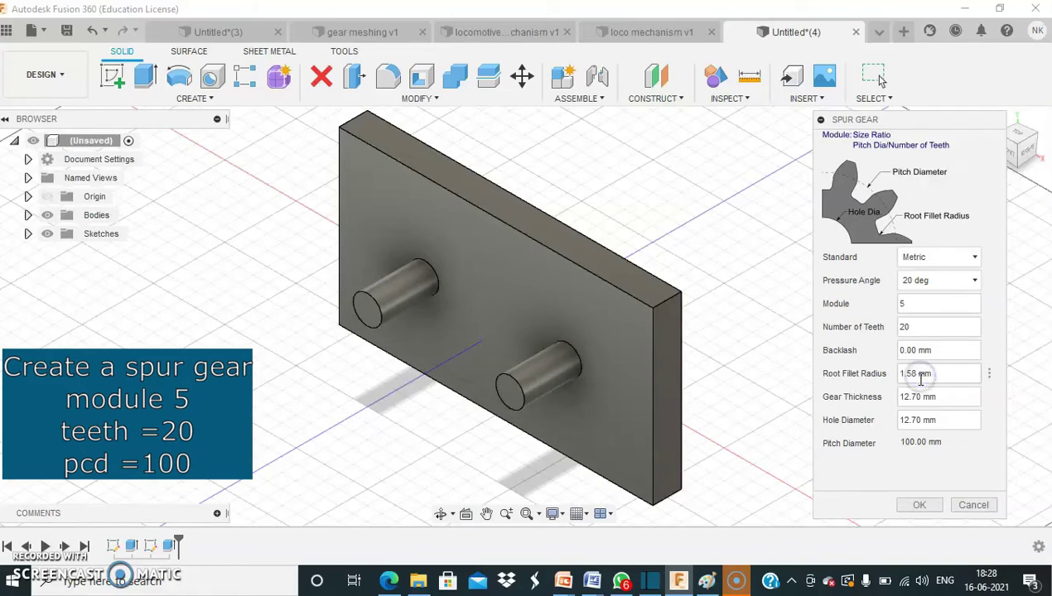
{"action": "left_click", "coordinate": [924, 397]}
{"action": "type", "text": "30"}
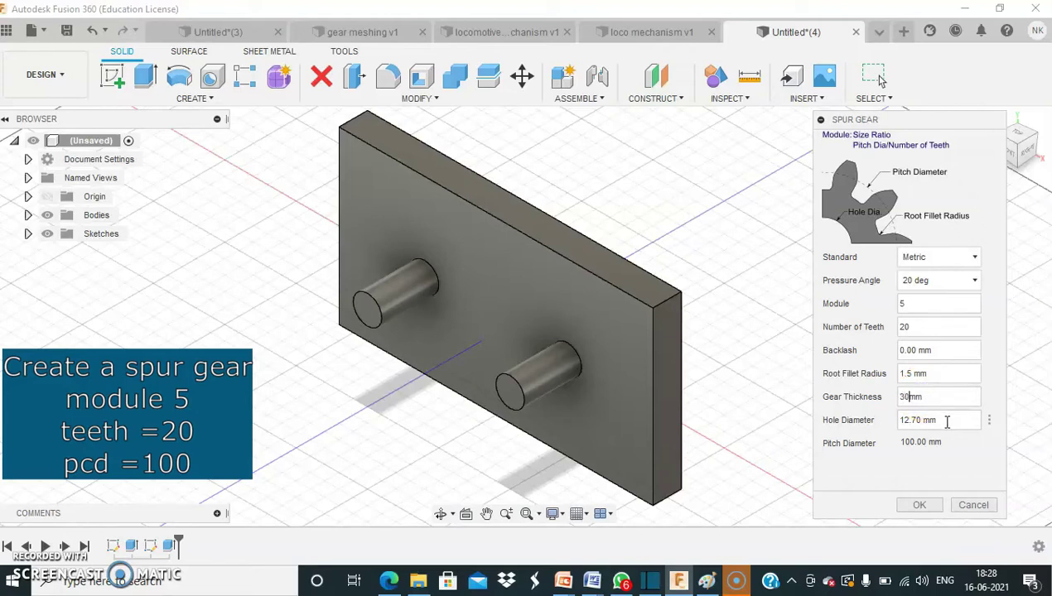
{"action": "left_click", "coordinate": [926, 419]}
{"action": "left_click", "coordinate": [921, 505]}
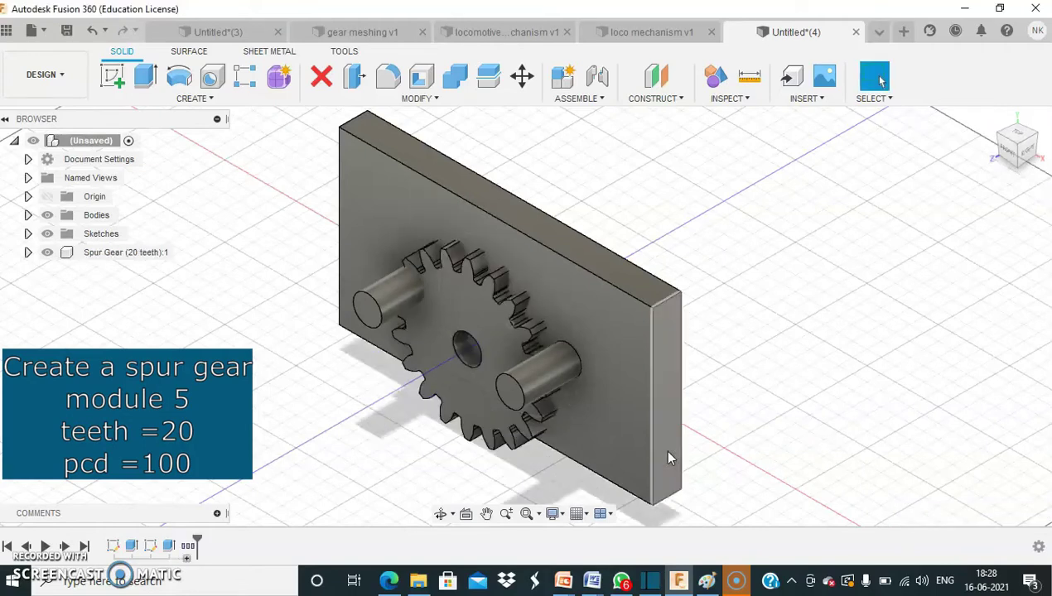
Step: Align the gear's hole centre onto the end of the left pin
{"action": "left_click", "coordinate": [442, 100]}
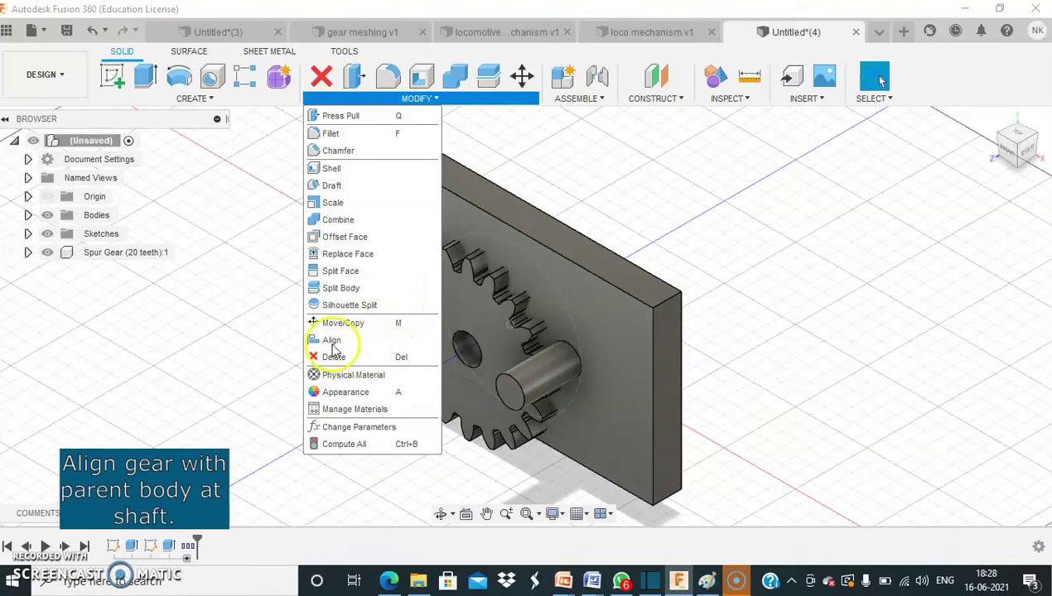
{"action": "left_click", "coordinate": [329, 345]}
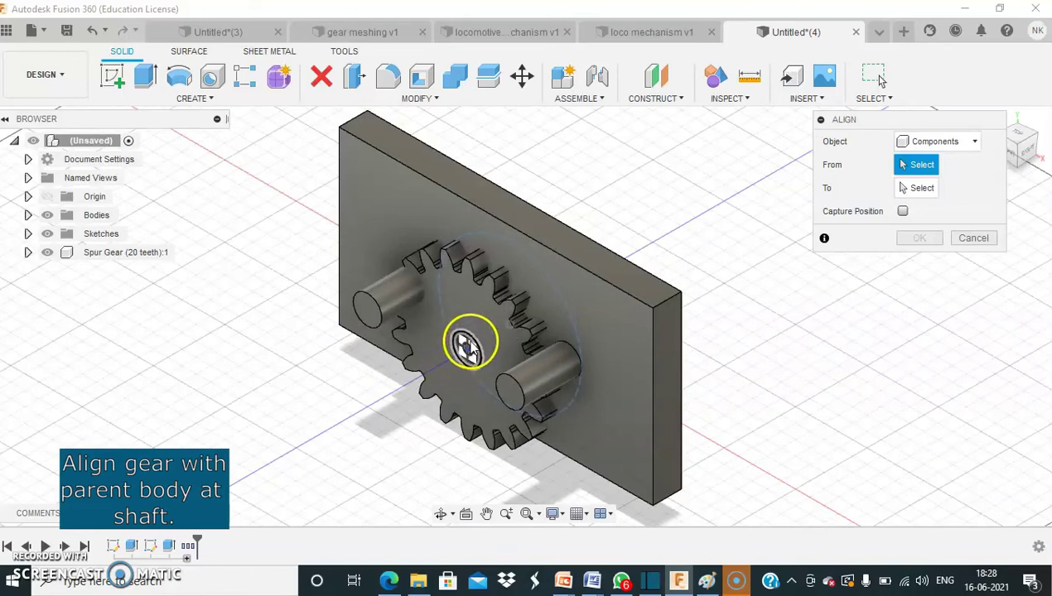
{"action": "left_click", "coordinate": [467, 346]}
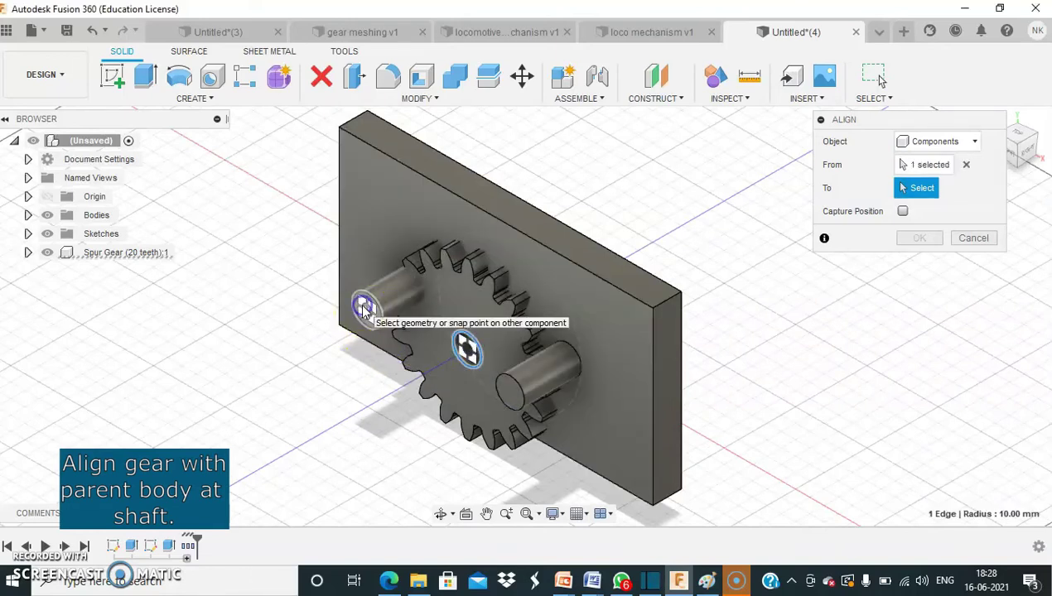
{"action": "left_click", "coordinate": [379, 315]}
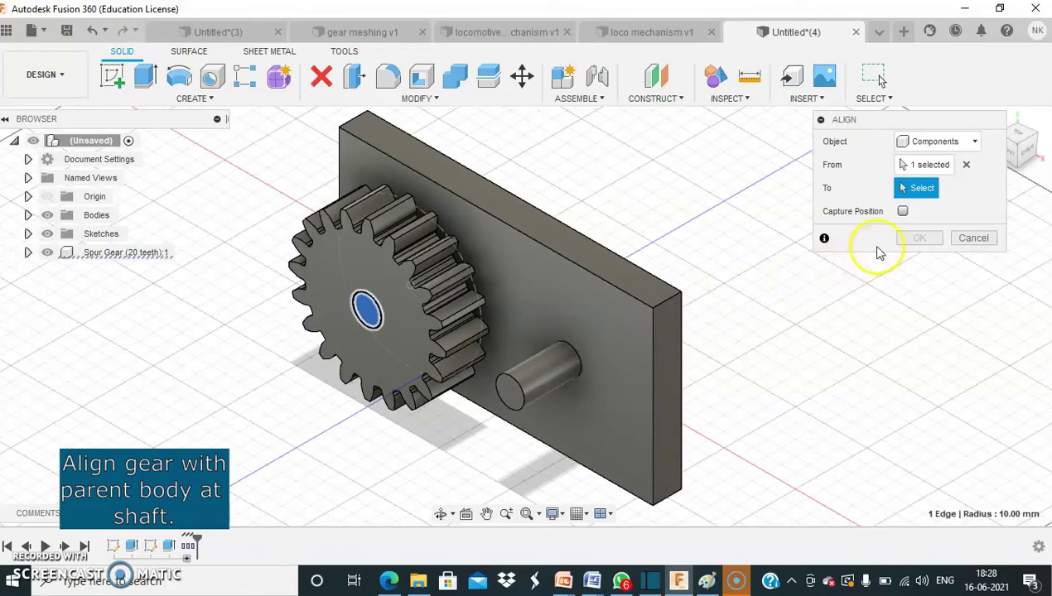
{"action": "left_click", "coordinate": [916, 286]}
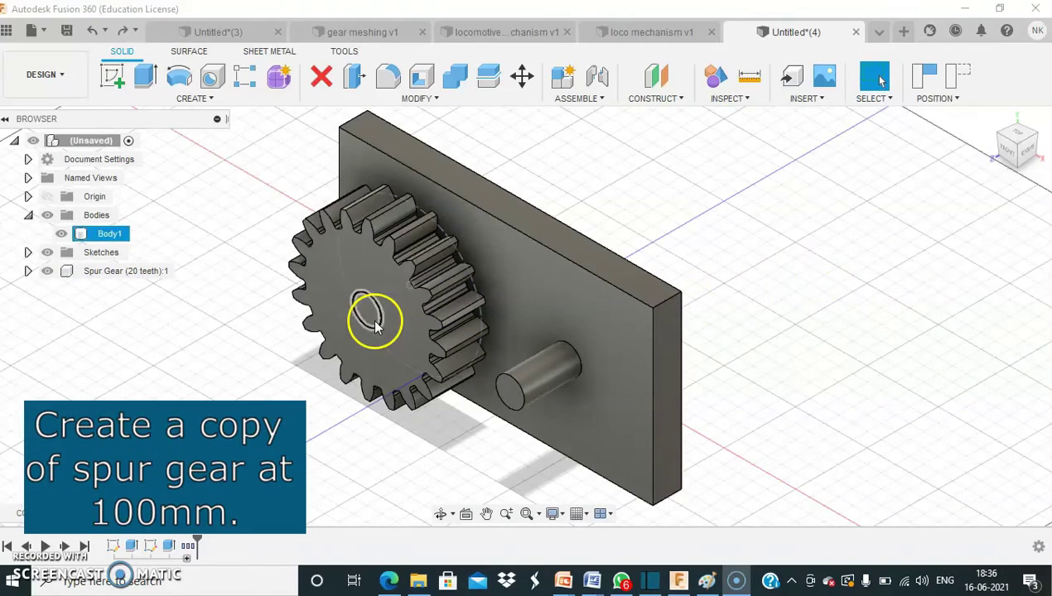
Step: Copy the spur gear component 100 mm along X onto the right pin
{"action": "left_click", "coordinate": [521, 77]}
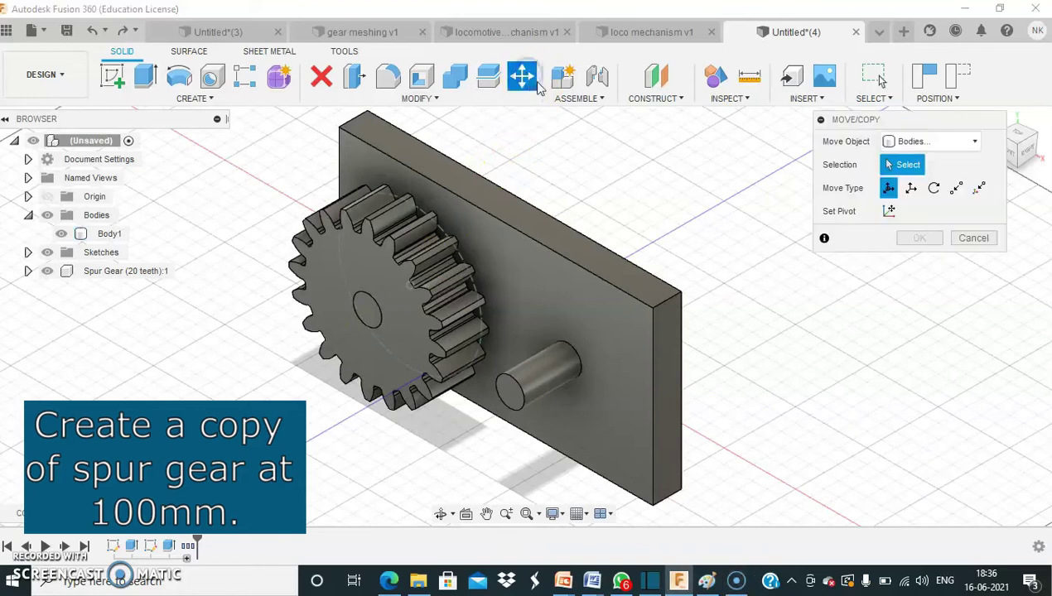
{"action": "left_click", "coordinate": [916, 142]}
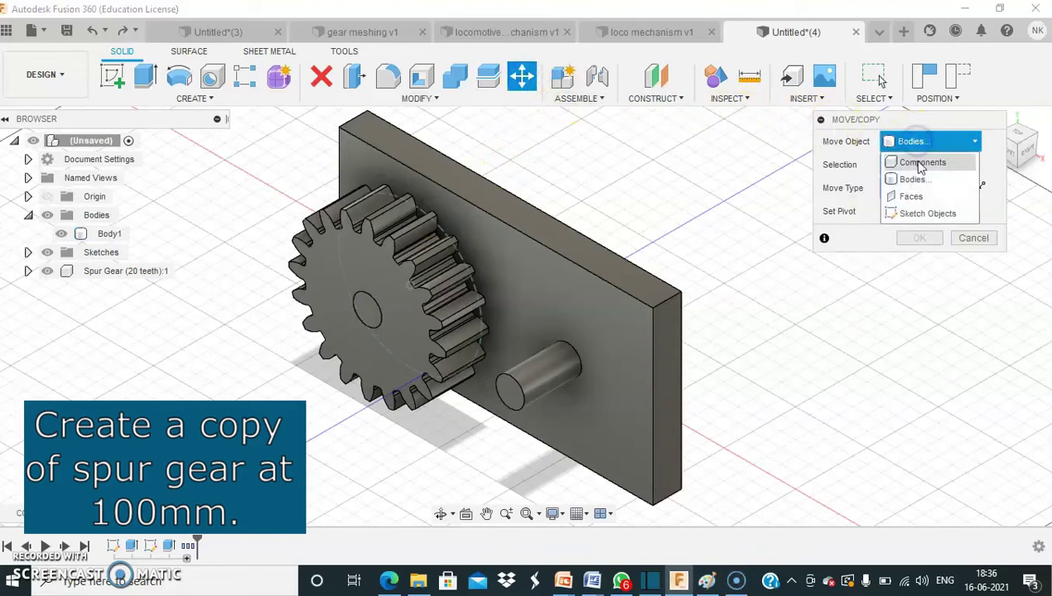
{"action": "left_click", "coordinate": [911, 163]}
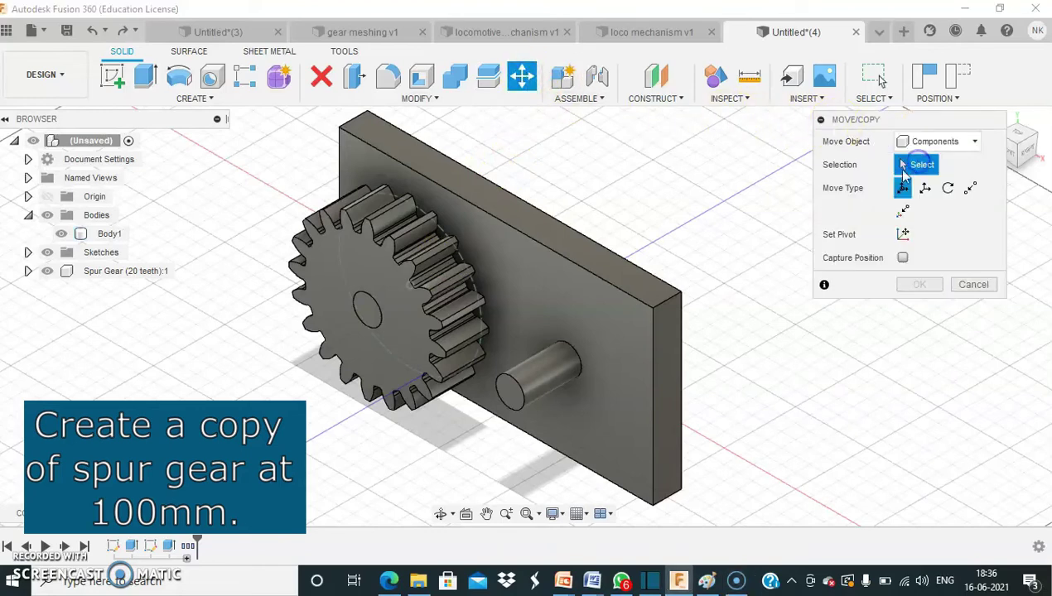
{"action": "left_click", "coordinate": [381, 328]}
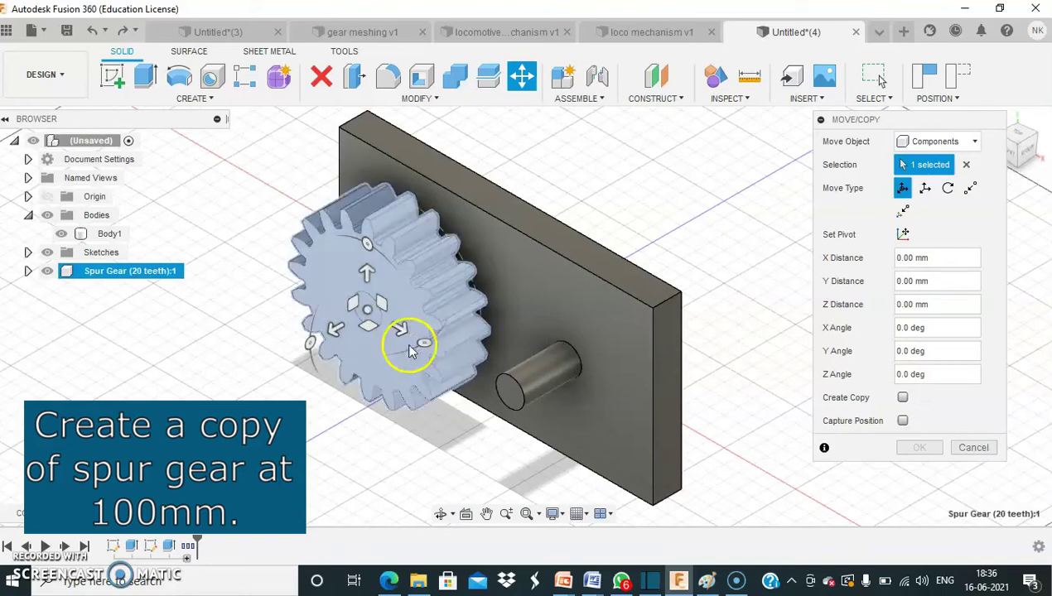
{"action": "left_click", "coordinate": [902, 399]}
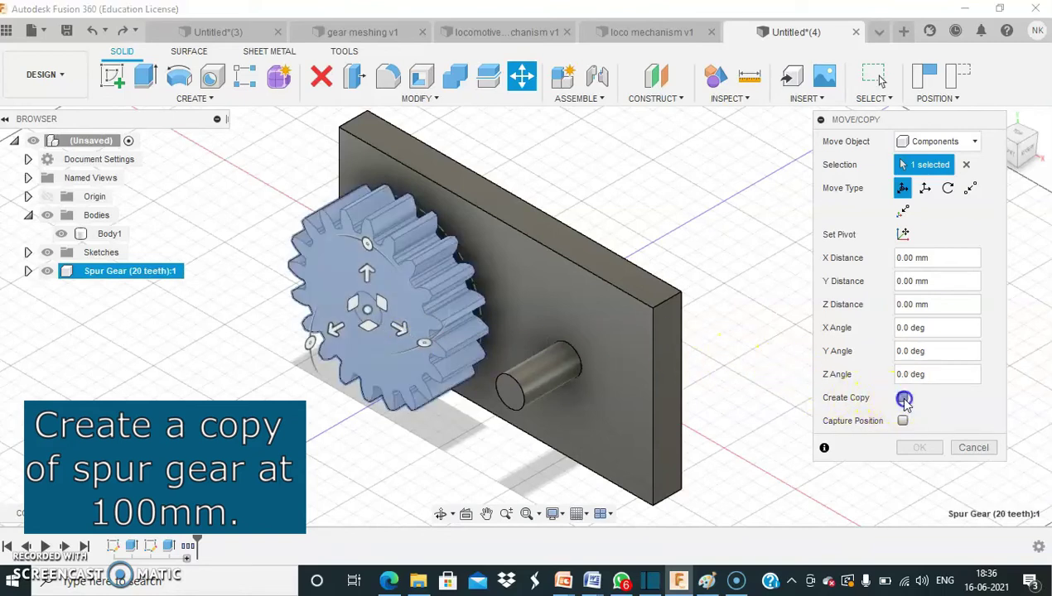
{"action": "left_click", "coordinate": [400, 329]}
{"action": "type", "text": "1"}
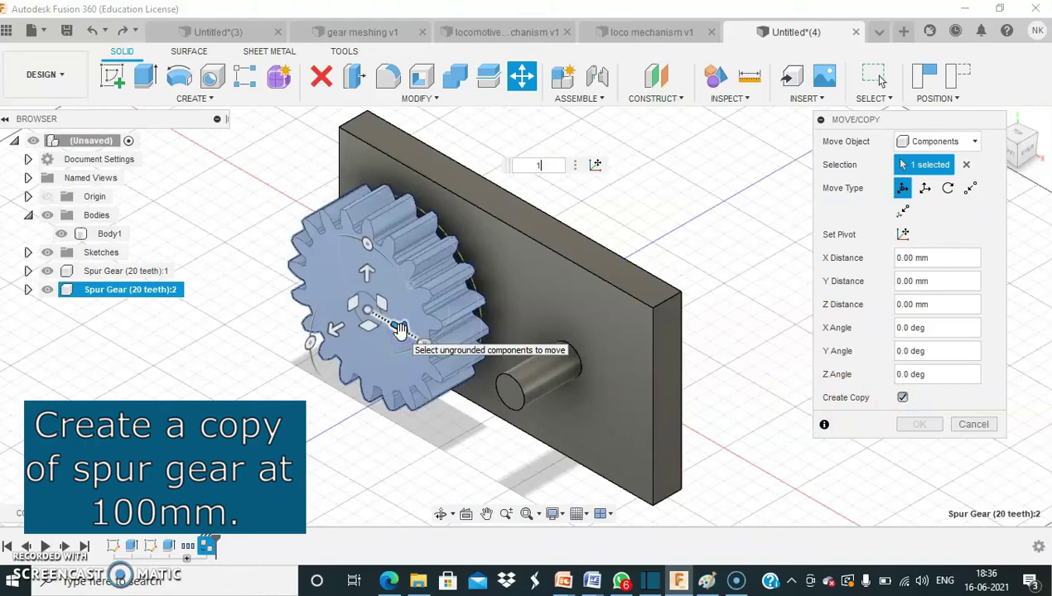
{"action": "type", "text": "00"}
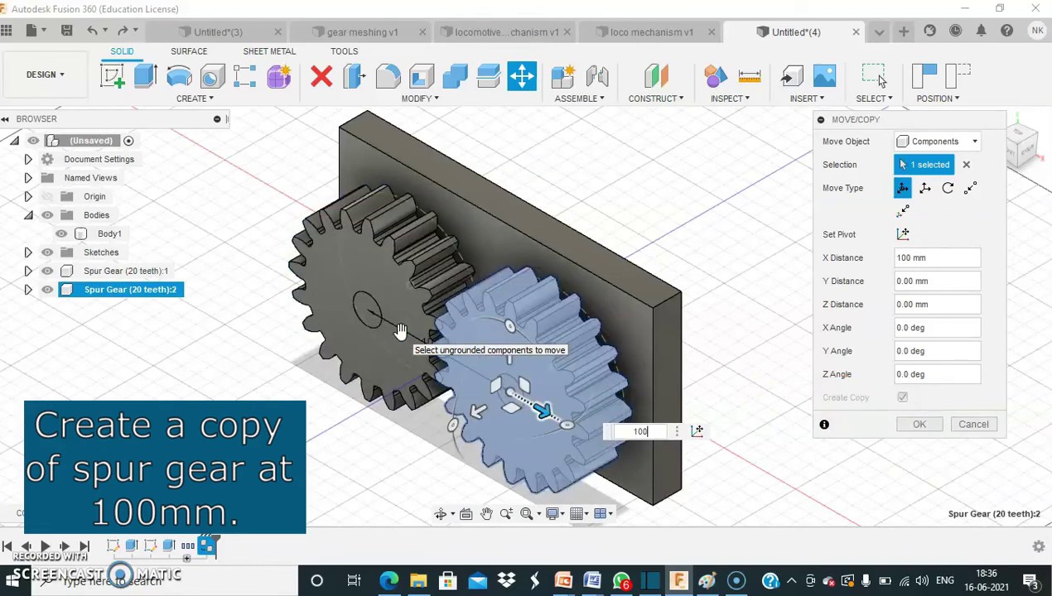
{"action": "left_click", "coordinate": [922, 425]}
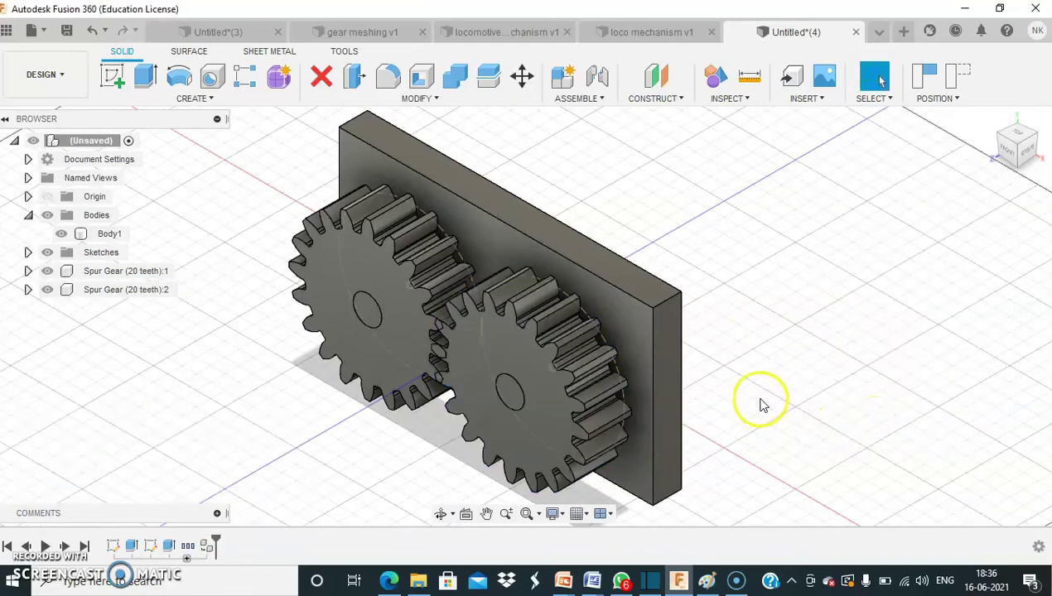
{"action": "mouse_move", "coordinate": [760, 401]}
{"action": "middle_mouse_down", "text": "shift"}
{"action": "mouse_move", "coordinate": [819, 371]}
{"action": "mouse_move", "coordinate": [826, 352]}
{"action": "mouse_move", "coordinate": [814, 357]}
{"action": "middle_mouse_up", "text": "shift"}
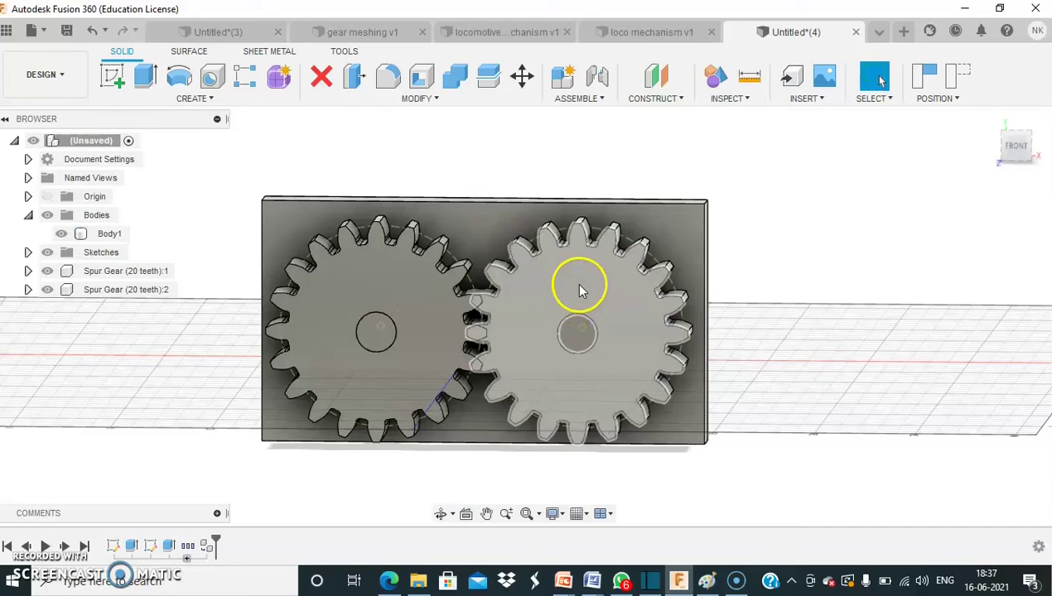
Step: Rotate Spur Gear 2 about Z by about 10° until its teeth mesh with the first gear
{"action": "left_click", "coordinate": [522, 77]}
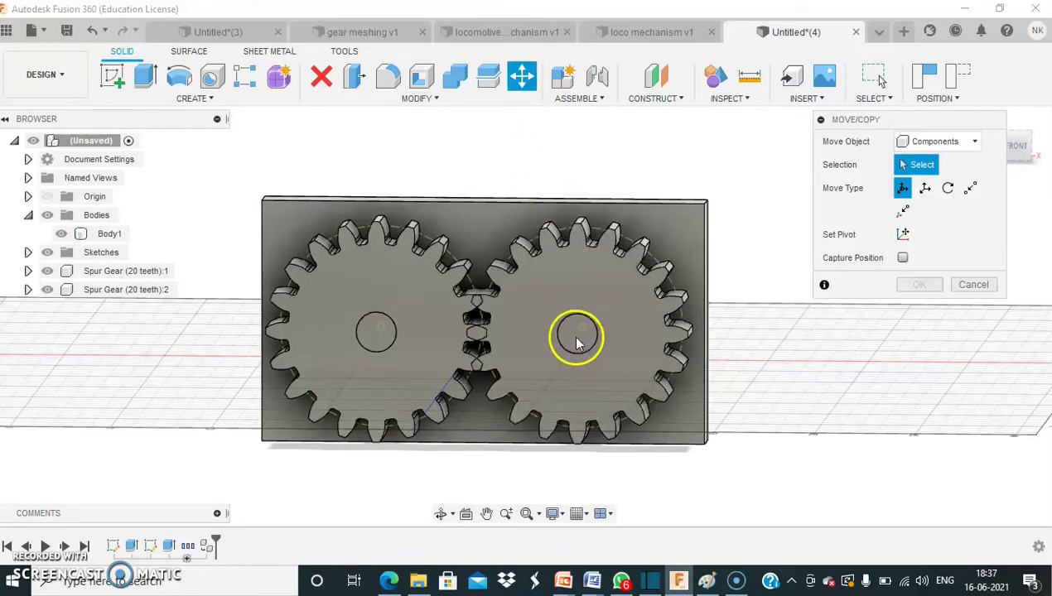
{"action": "left_click", "coordinate": [591, 333]}
{"action": "left_click", "coordinate": [596, 335]}
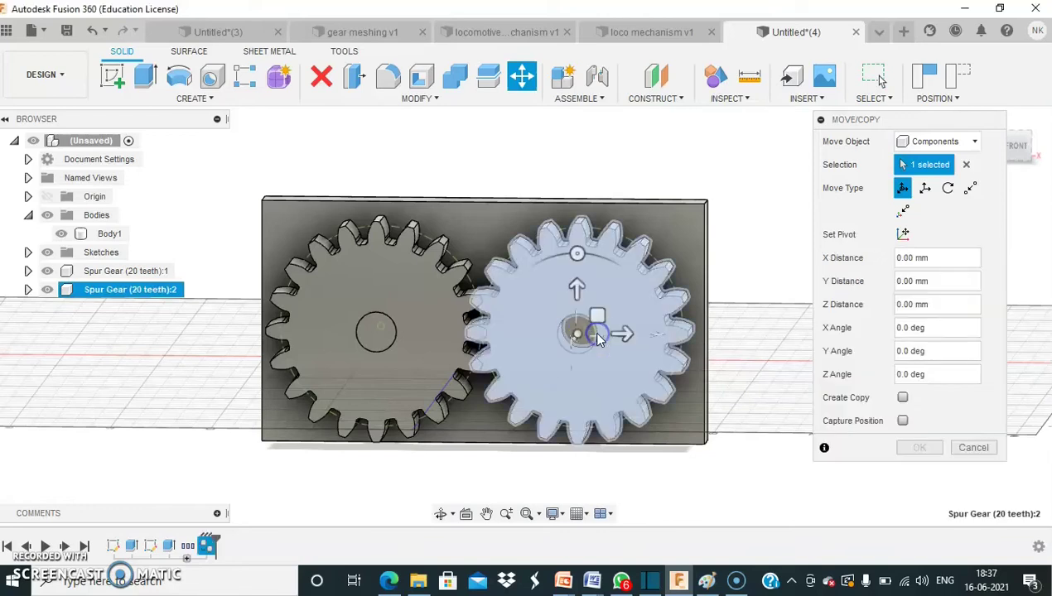
{"action": "left_click", "coordinate": [575, 252]}
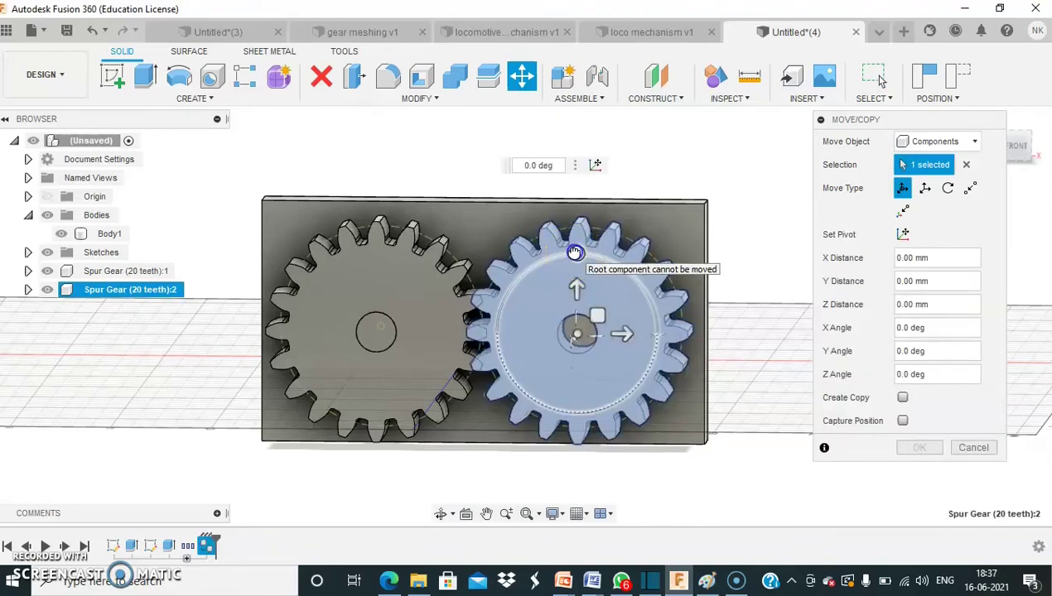
{"action": "mouse_move", "coordinate": [568, 252]}
{"action": "left_mouse_down"}
{"action": "mouse_move", "coordinate": [550, 255]}
{"action": "mouse_move", "coordinate": [561, 254]}
{"action": "left_mouse_up"}
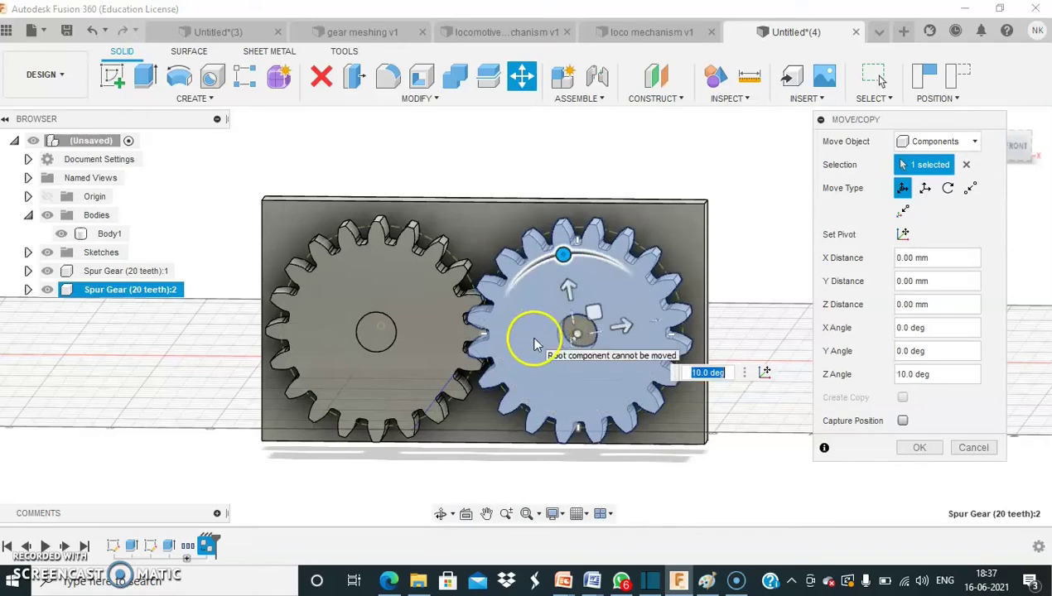
{"action": "left_click", "coordinate": [1017, 147]}
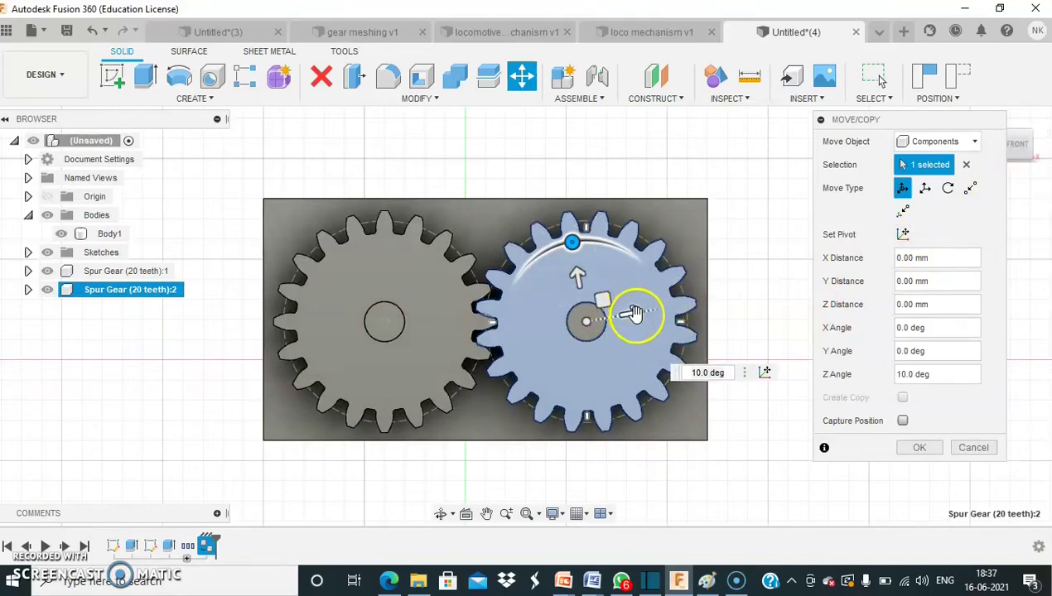
{"action": "left_click_drag", "start_coordinate": [576, 245], "coordinate": [578, 246]}
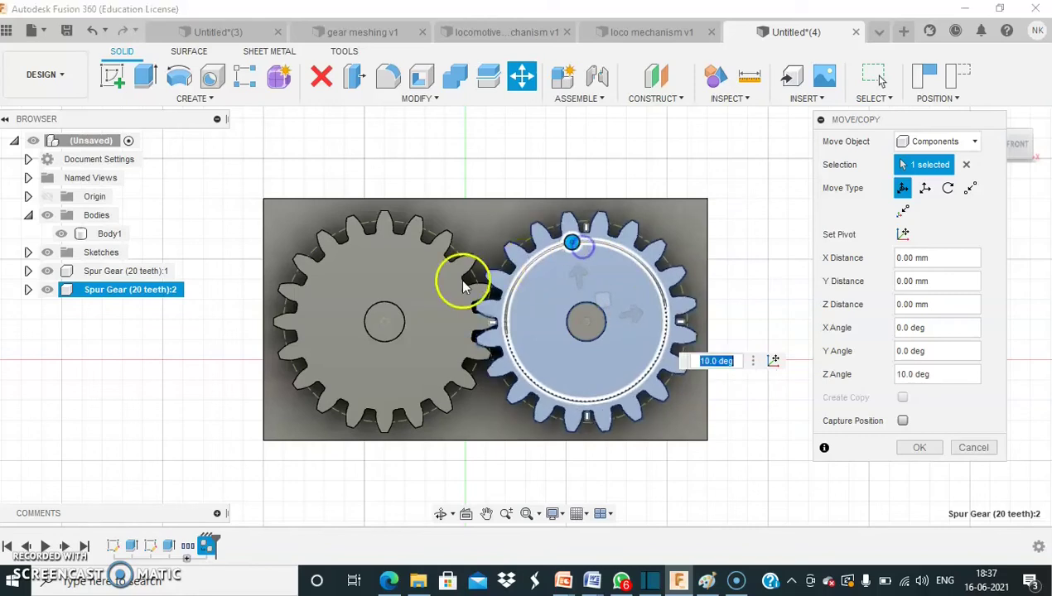
{"action": "left_click", "coordinate": [921, 447]}
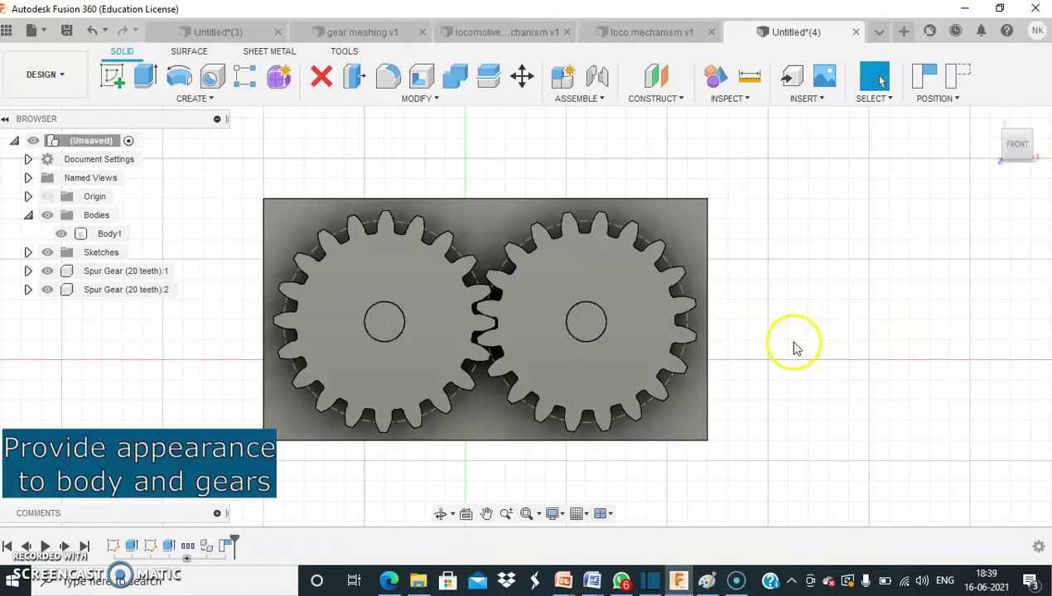
Step: Return to the home view and cancel the As-built Joint command
{"action": "left_click", "coordinate": [990, 122]}
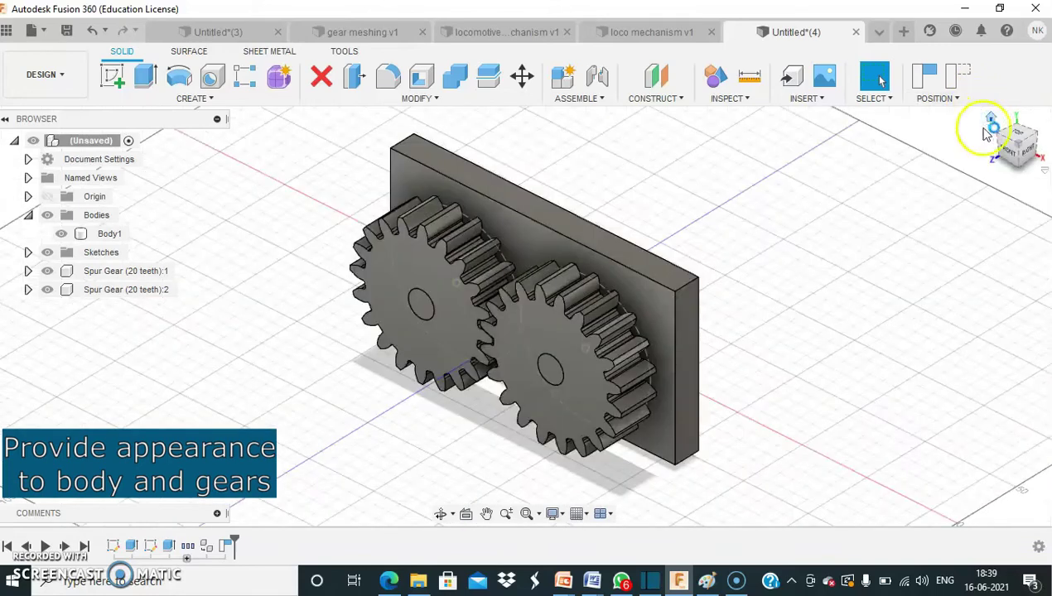
{"action": "left_click", "coordinate": [594, 101]}
{"action": "left_click", "coordinate": [599, 151]}
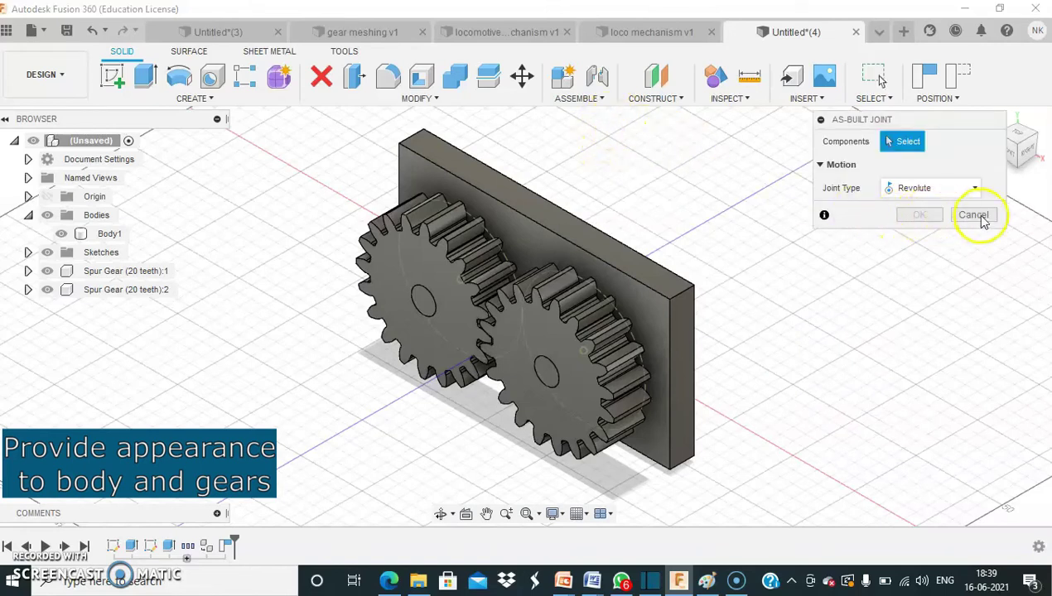
{"action": "left_click", "coordinate": [982, 220]}
Step: Apply Paint - Metallic (Yellow) to the plate and Metallic (Red) to the gears from Appearance
{"action": "left_click", "coordinate": [440, 102]}
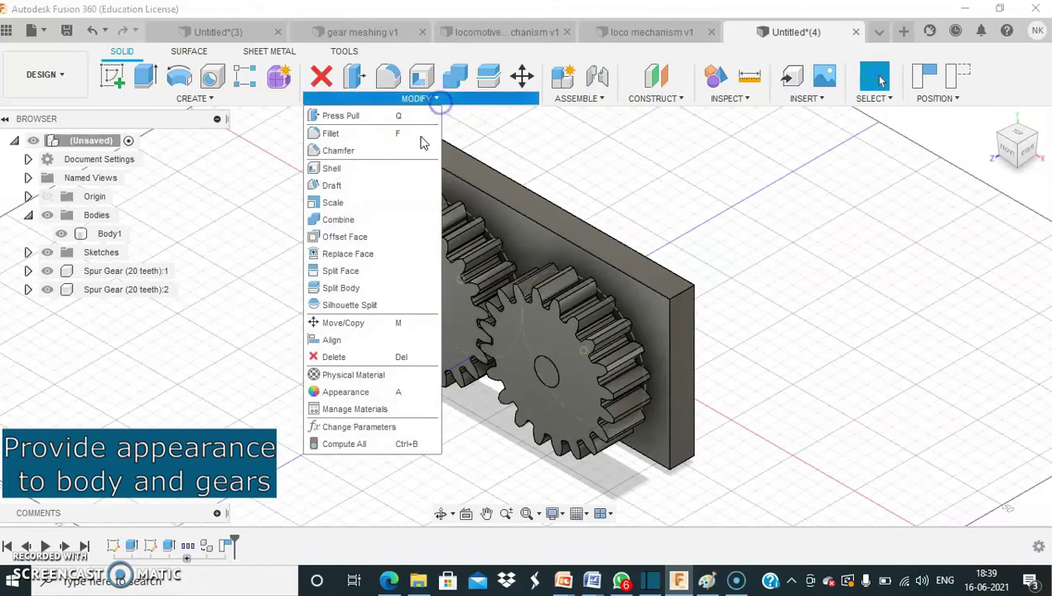
{"action": "left_click", "coordinate": [353, 395]}
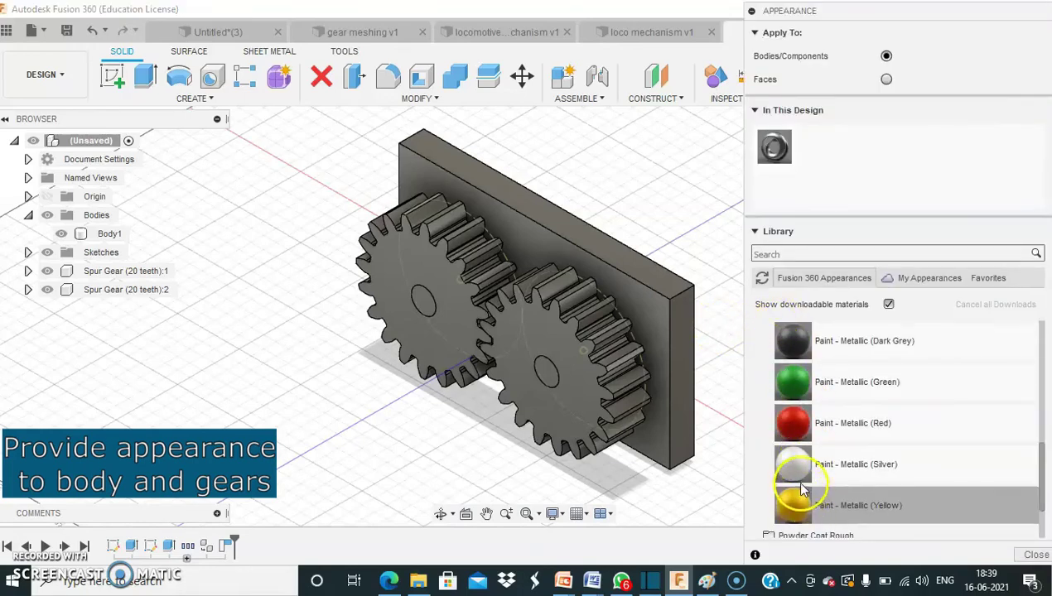
{"action": "mouse_move", "coordinate": [752, 488]}
{"action": "left_mouse_down"}
{"action": "mouse_move", "coordinate": [646, 312]}
{"action": "mouse_move", "coordinate": [681, 376]}
{"action": "left_mouse_up"}
{"action": "mouse_move", "coordinate": [792, 423]}
{"action": "left_mouse_down"}
{"action": "mouse_move", "coordinate": [715, 442]}
{"action": "mouse_move", "coordinate": [468, 335]}
{"action": "left_mouse_up"}
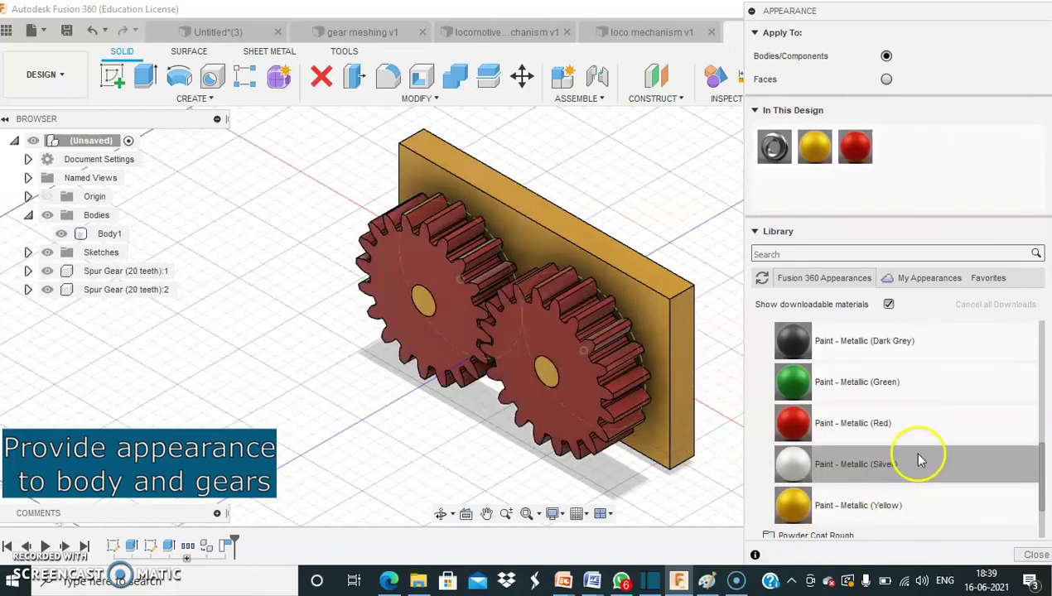
{"action": "left_click", "coordinate": [1034, 556]}
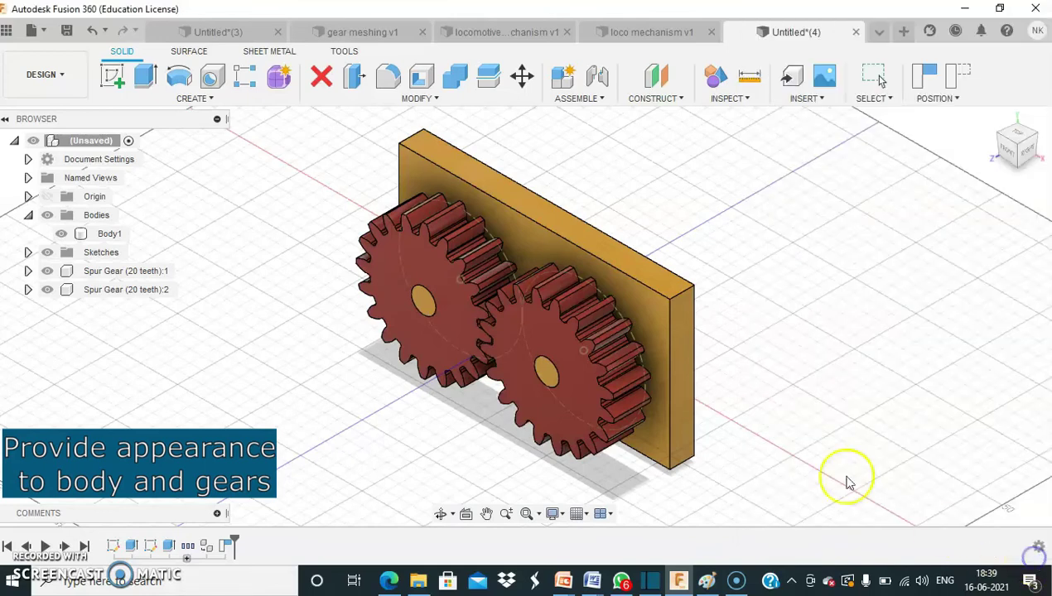
Step: Join the left gear to the plate with a revolute as-built joint at its centre
{"action": "left_click", "coordinate": [582, 99]}
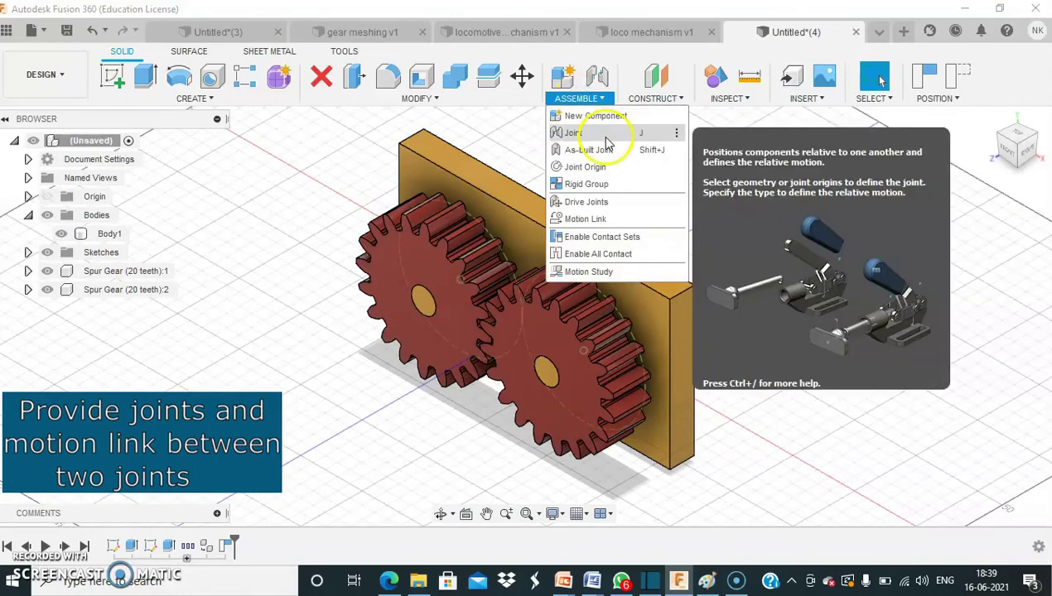
{"action": "left_click", "coordinate": [608, 159]}
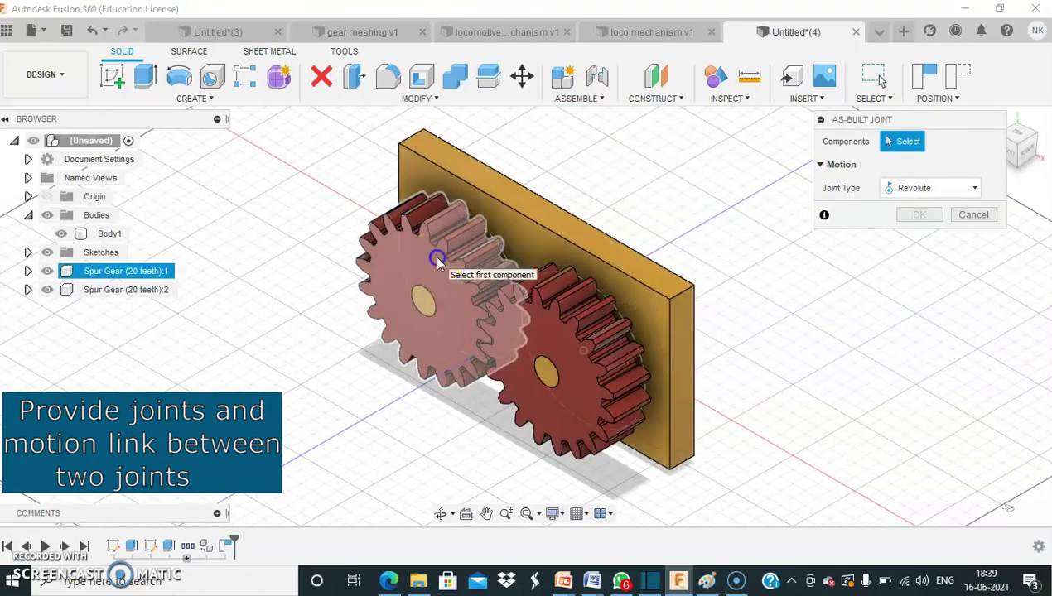
{"action": "left_click", "coordinate": [437, 259]}
{"action": "left_click", "coordinate": [500, 217]}
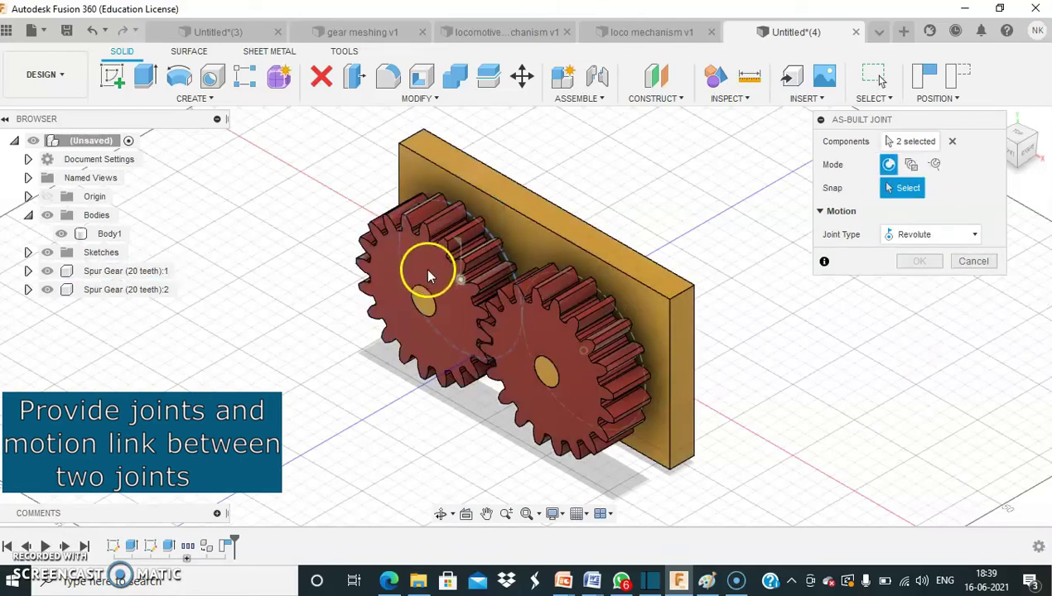
{"action": "left_click", "coordinate": [422, 301]}
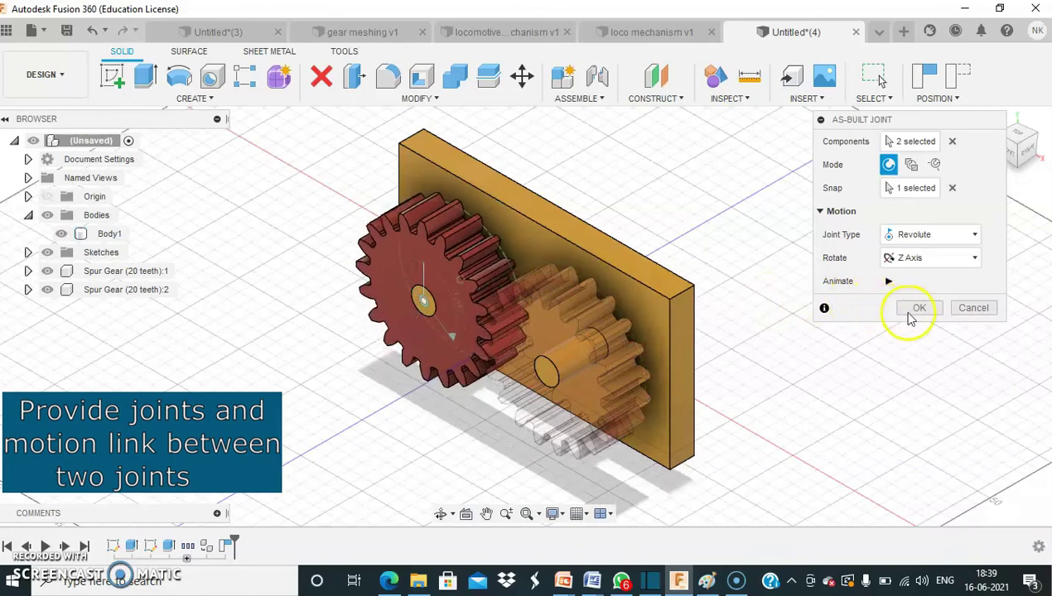
{"action": "left_click", "coordinate": [917, 308]}
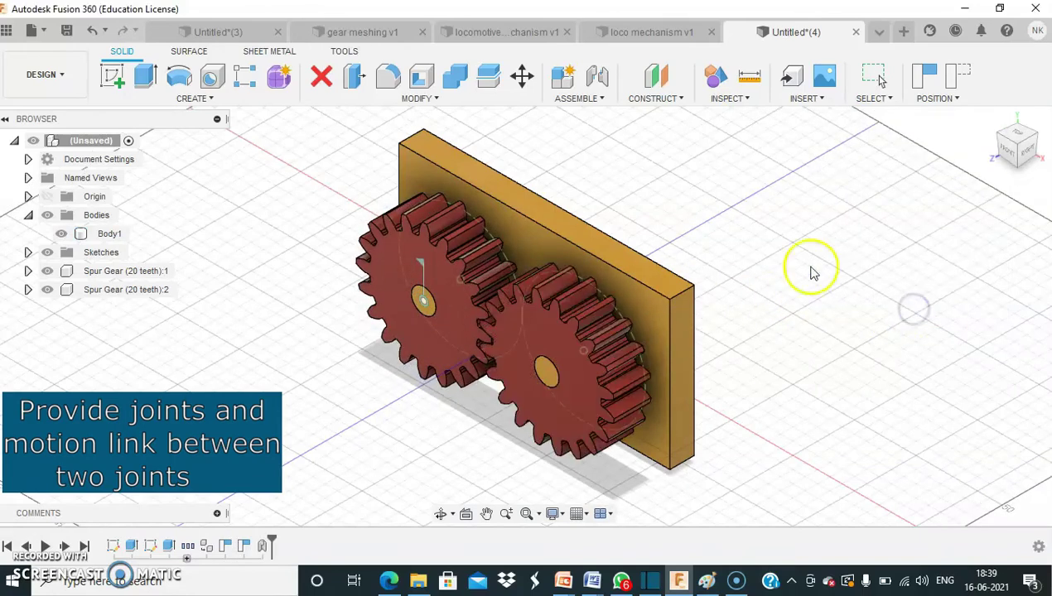
Step: Join the right gear to the plate with a revolute as-built joint at its centre
{"action": "left_click", "coordinate": [603, 101]}
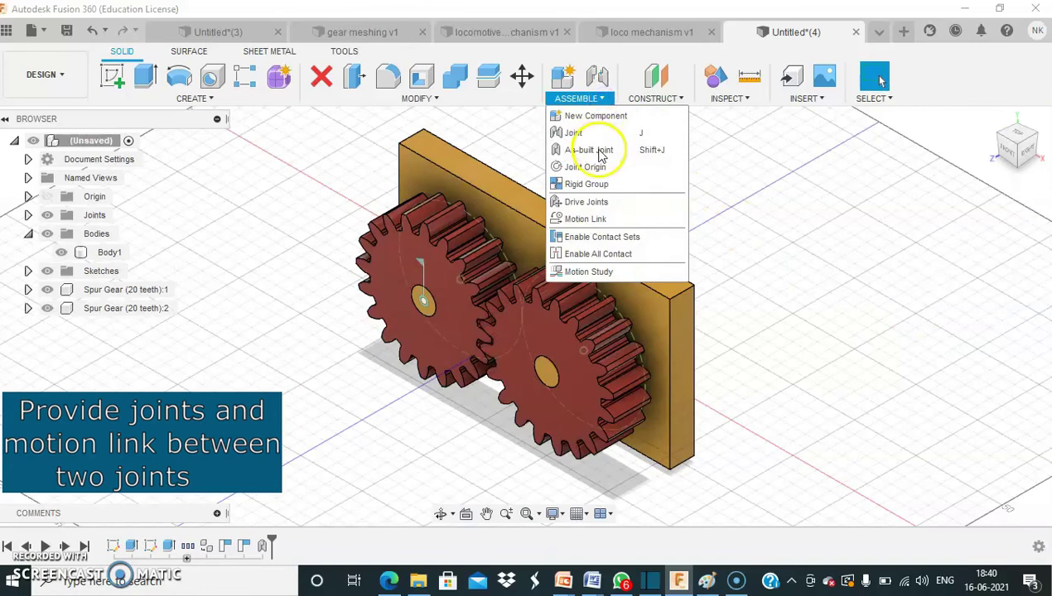
{"action": "left_click", "coordinate": [601, 153]}
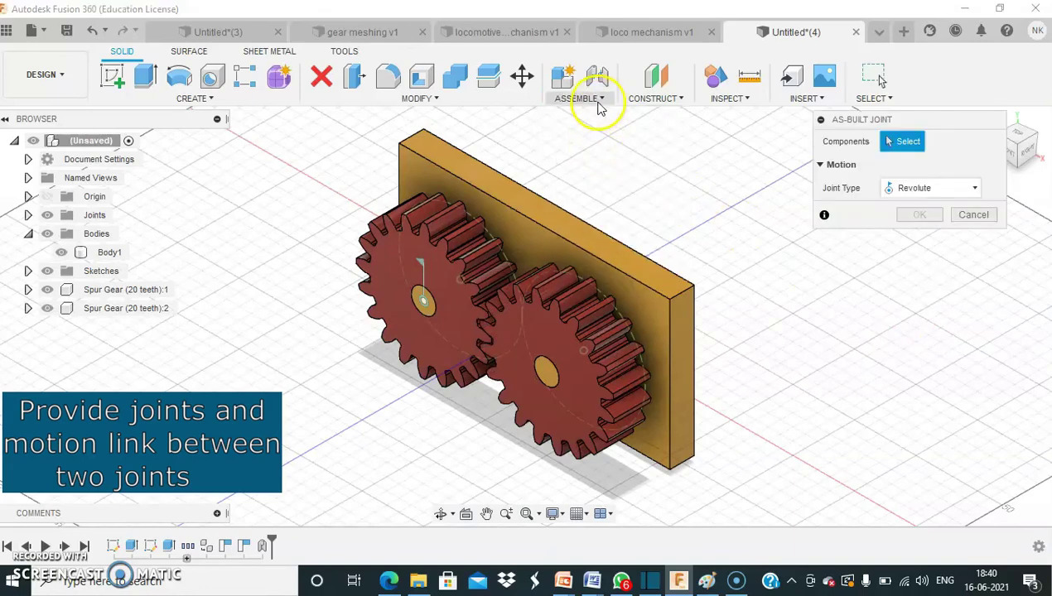
{"action": "left_click", "coordinate": [554, 326]}
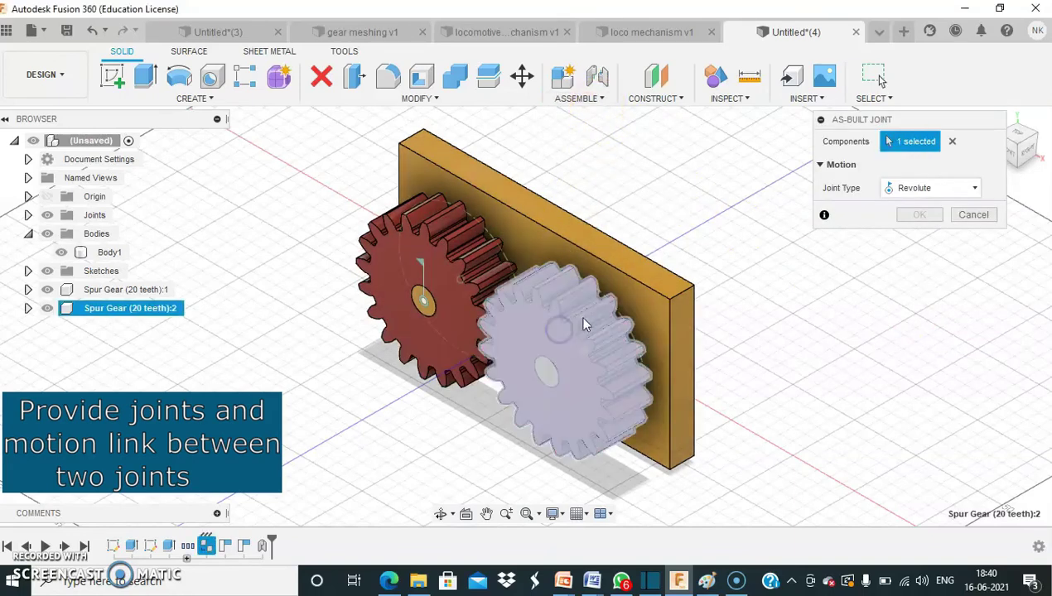
{"action": "left_click", "coordinate": [630, 287]}
{"action": "left_click", "coordinate": [584, 348]}
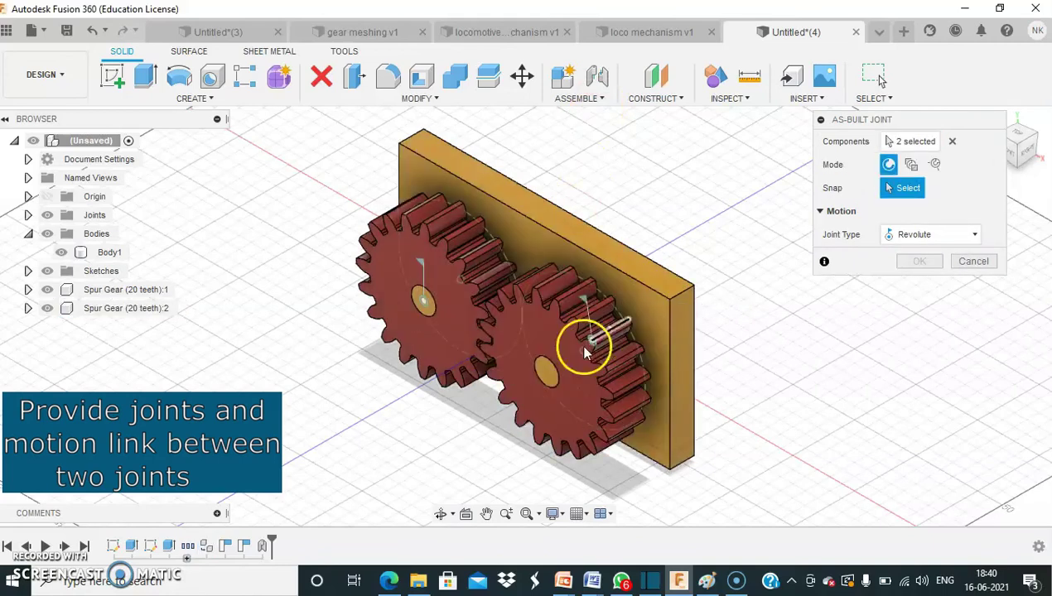
{"action": "left_click", "coordinate": [546, 375]}
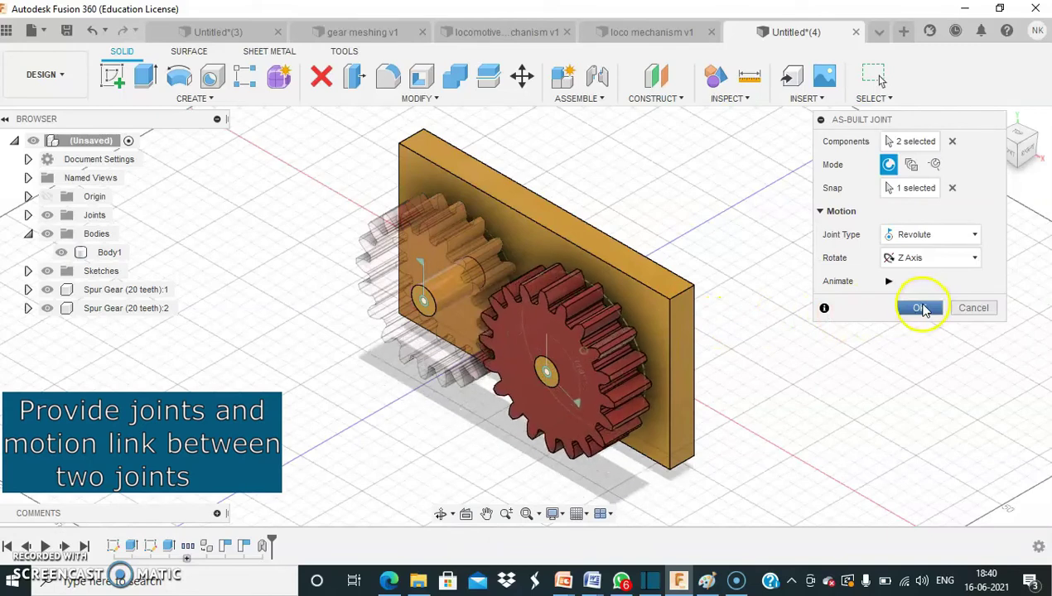
{"action": "left_click", "coordinate": [922, 310]}
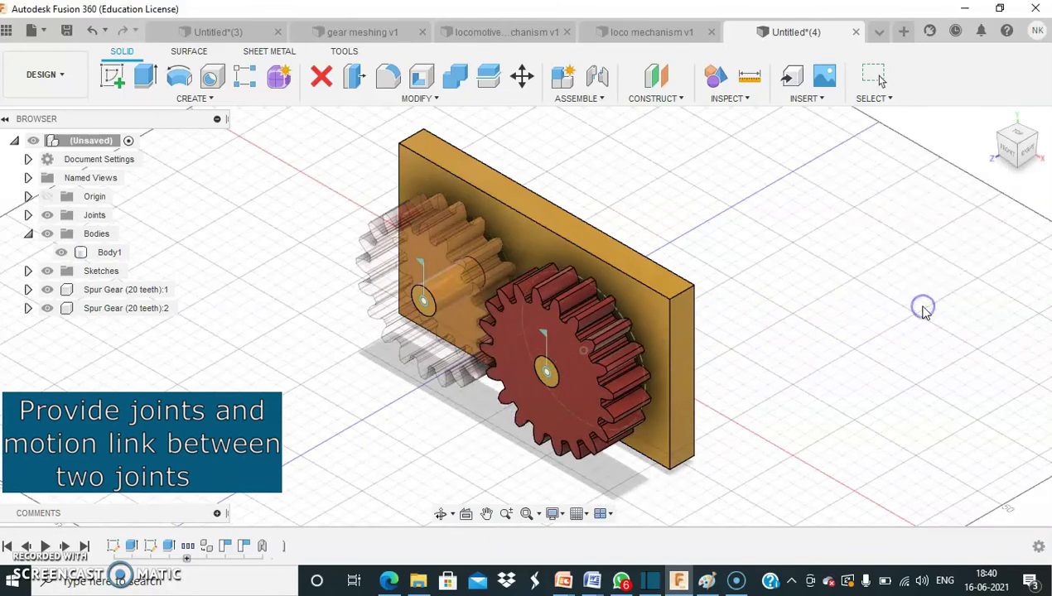
{"action": "left_click", "coordinate": [597, 98]}
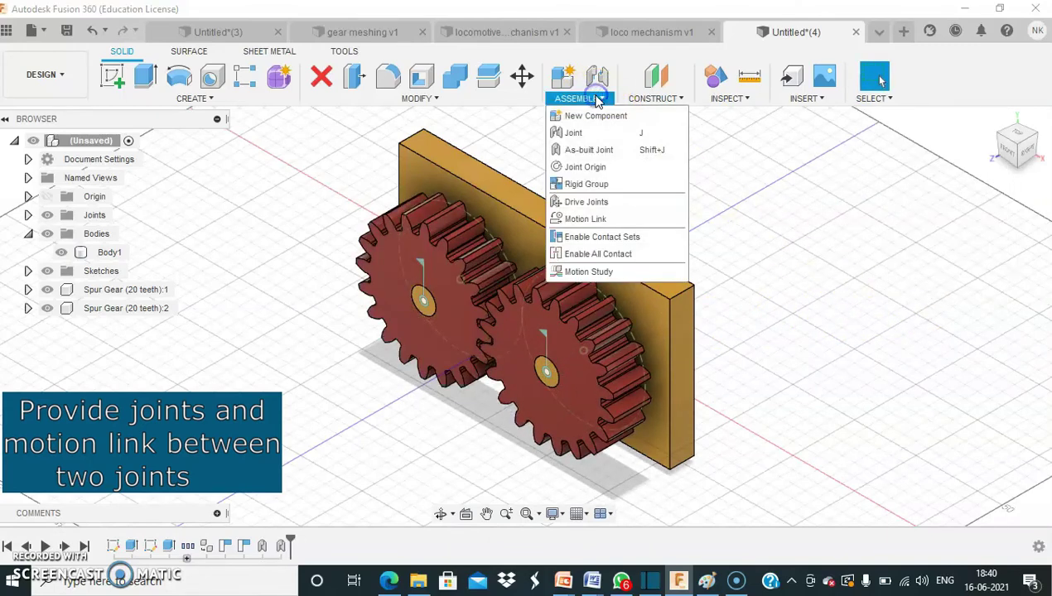
Step: Motion-link the left and right gear joints with Reverse on, and preview the animation
{"action": "left_click", "coordinate": [595, 218]}
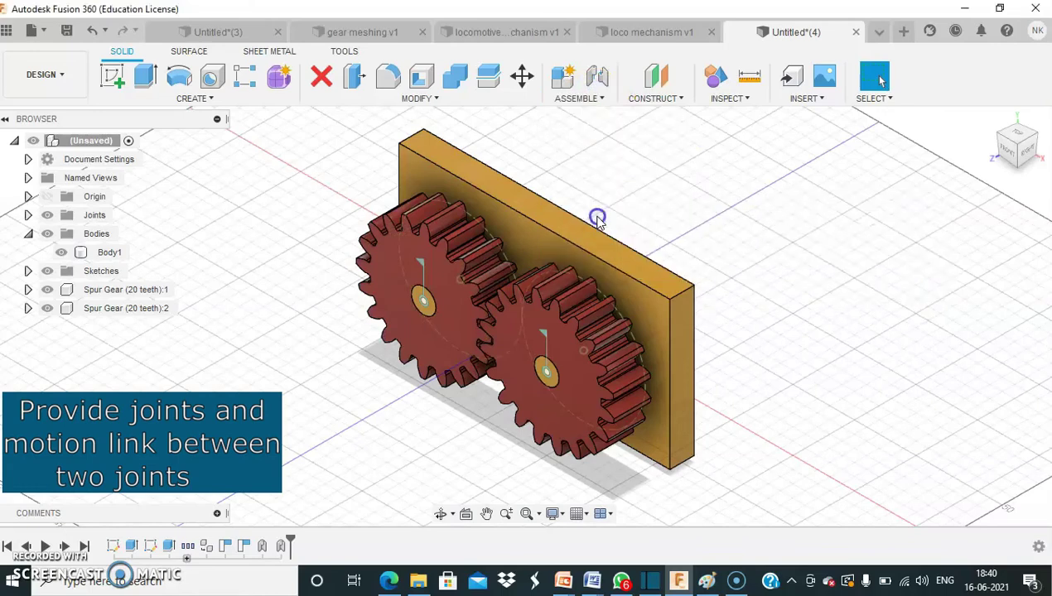
{"action": "left_click", "coordinate": [422, 303]}
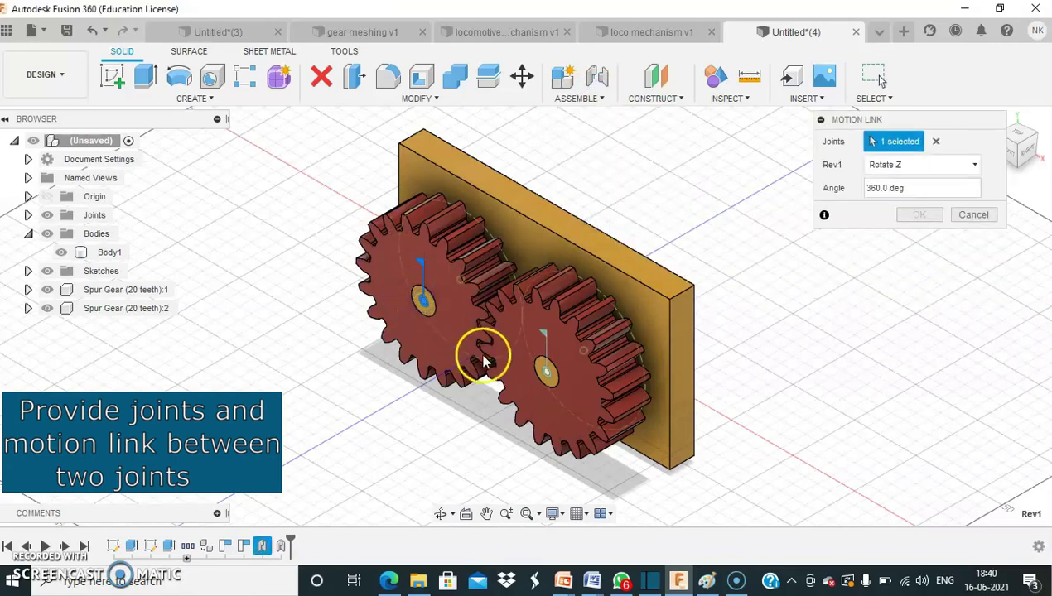
{"action": "left_click", "coordinate": [545, 371]}
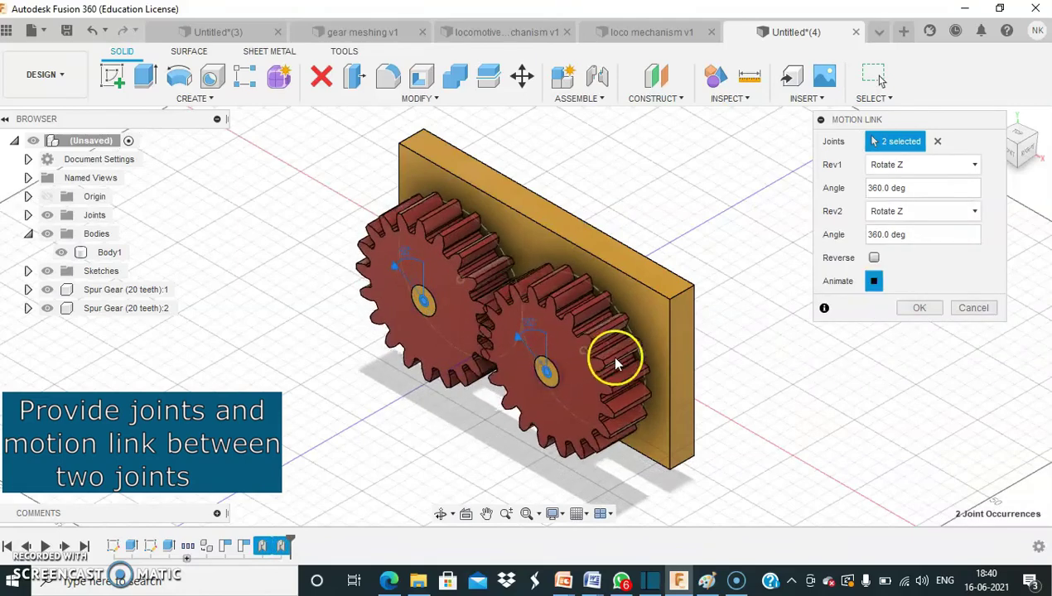
{"action": "left_click", "coordinate": [875, 257]}
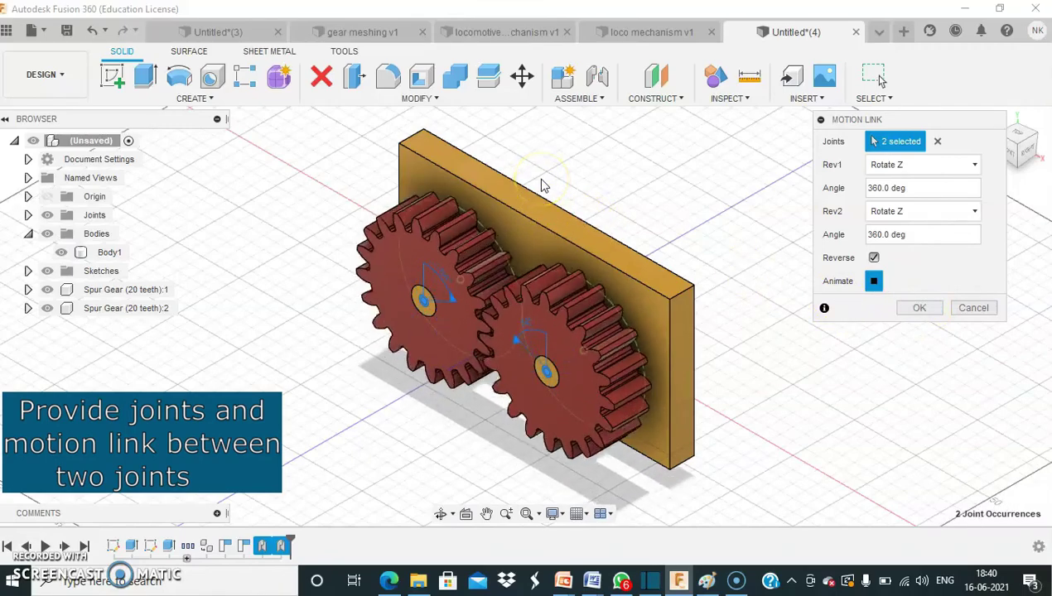
{"action": "mouse_move", "coordinate": [562, 176]}
{"action": "middle_mouse_down", "text": "shift"}
{"action": "mouse_move", "coordinate": [601, 157]}
{"action": "mouse_move", "coordinate": [596, 140]}
{"action": "middle_mouse_up", "text": "shift"}
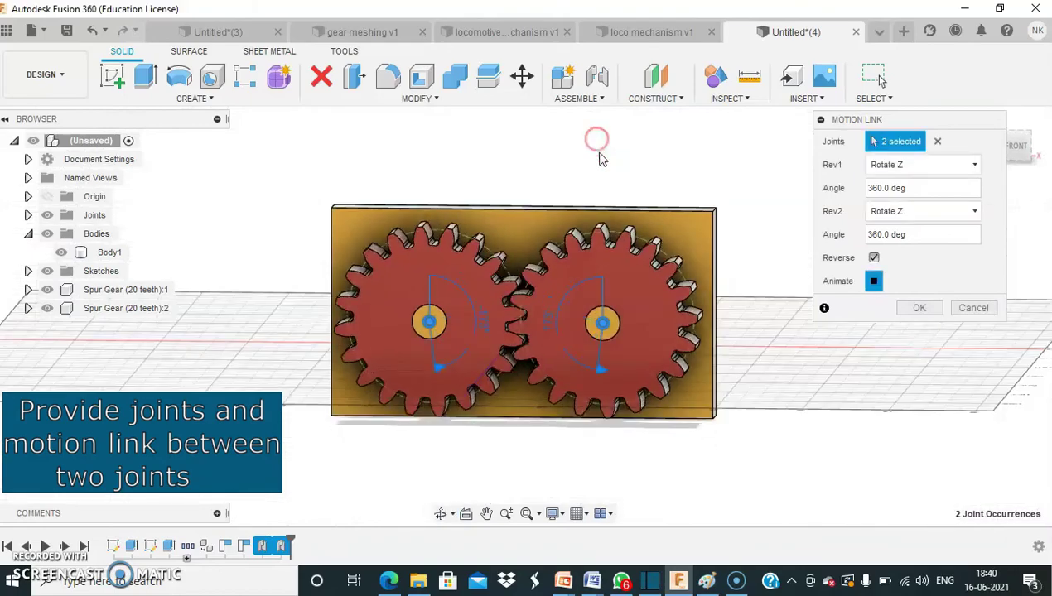